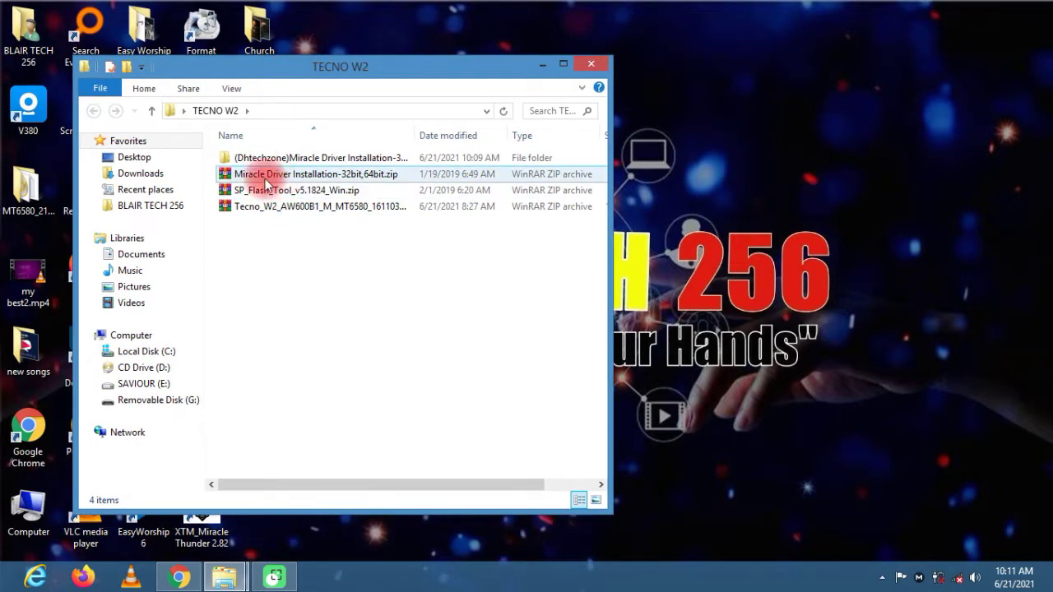
left_click(240, 176)
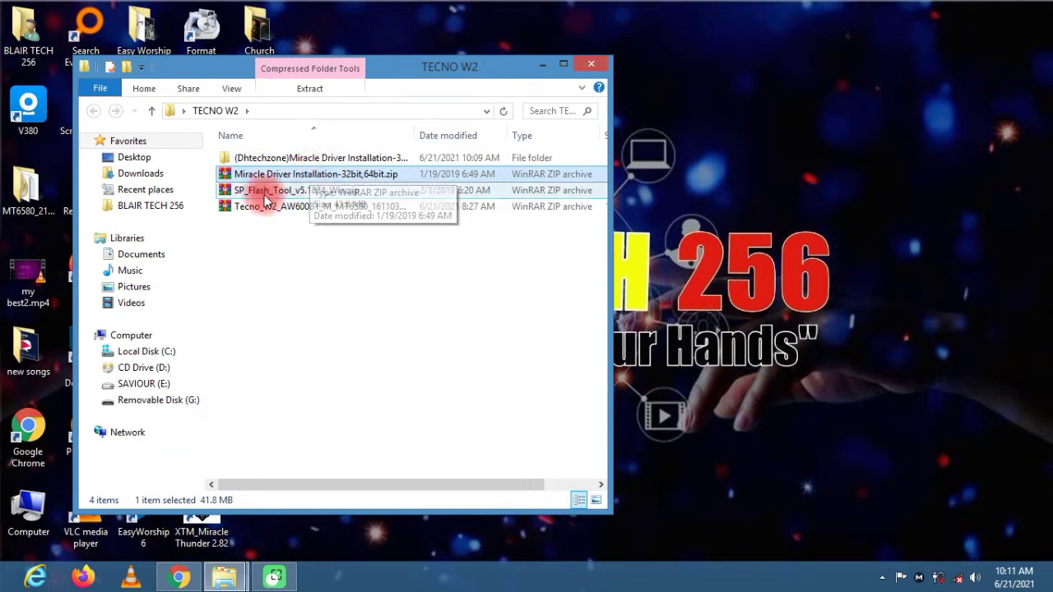
left_click(247, 194)
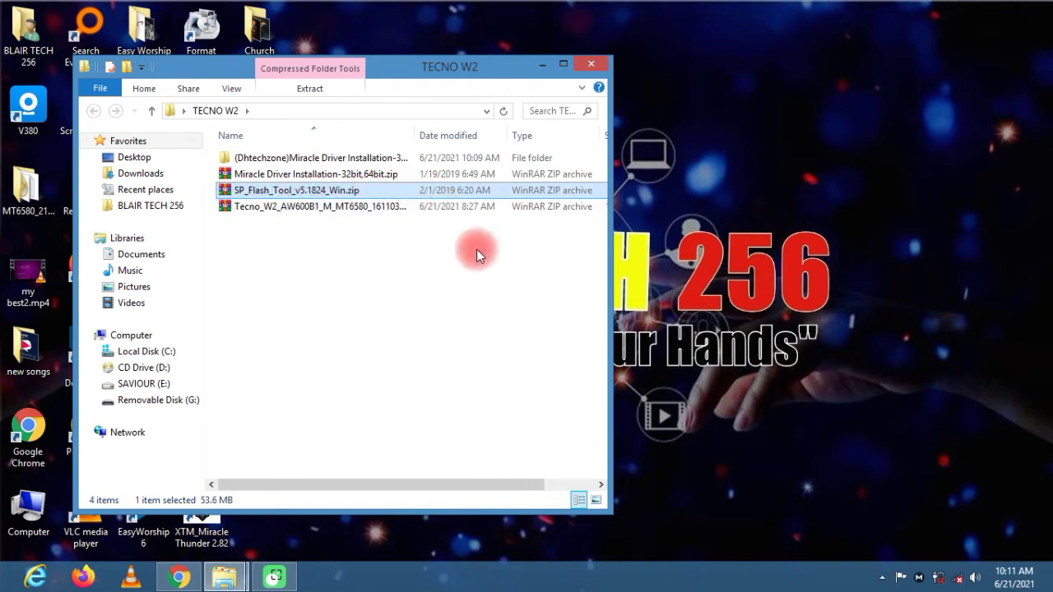
left_click(231, 208)
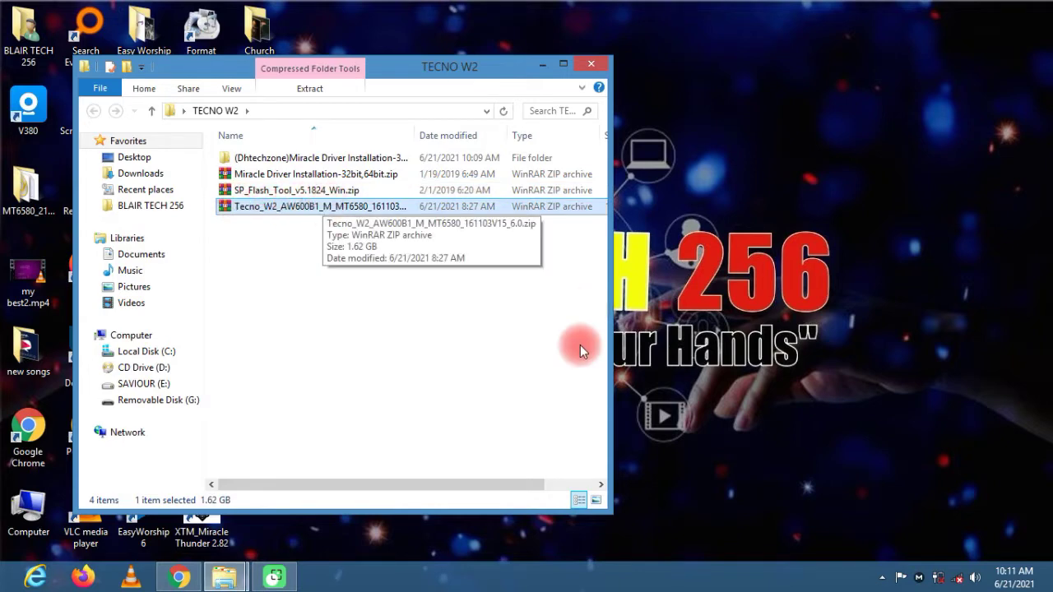
Extract Miracle Driver Installation-32bit,64bit.zip into the current folder, replacing all existing files.
left_click(286, 175)
right_click(286, 176)
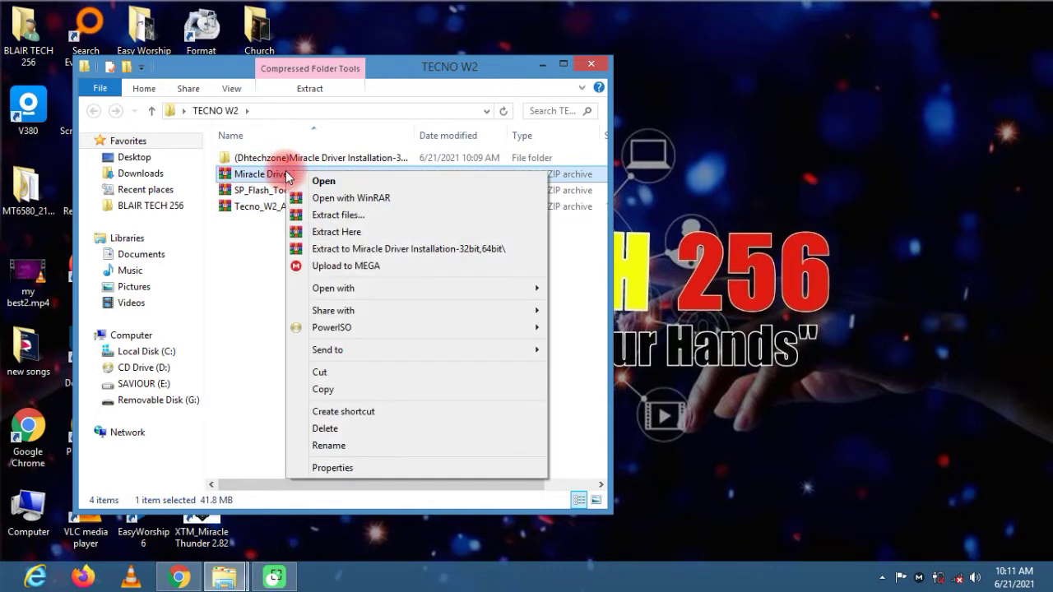
left_click(362, 234)
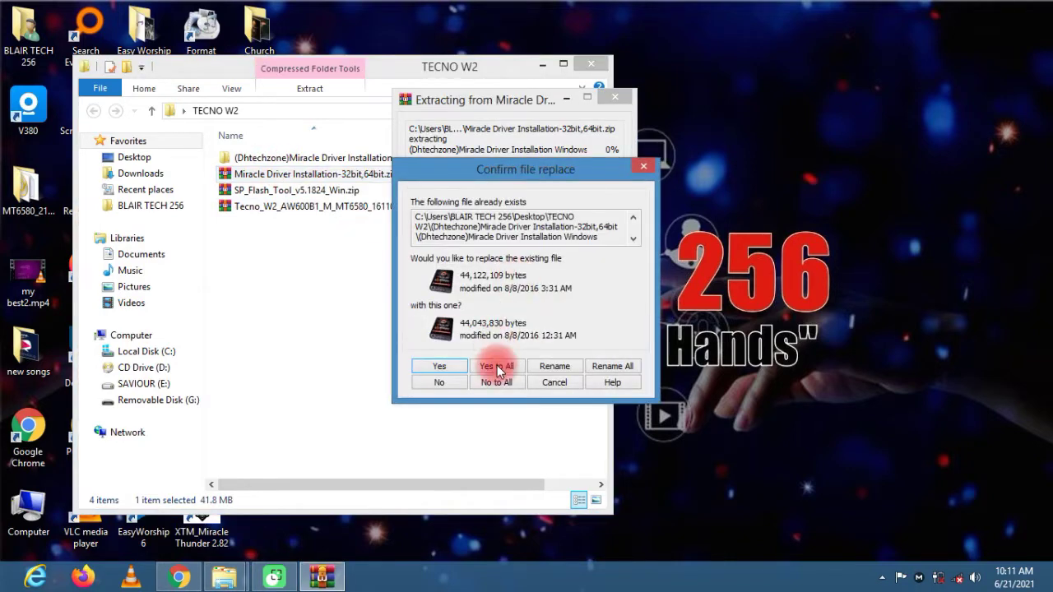
left_click(498, 367)
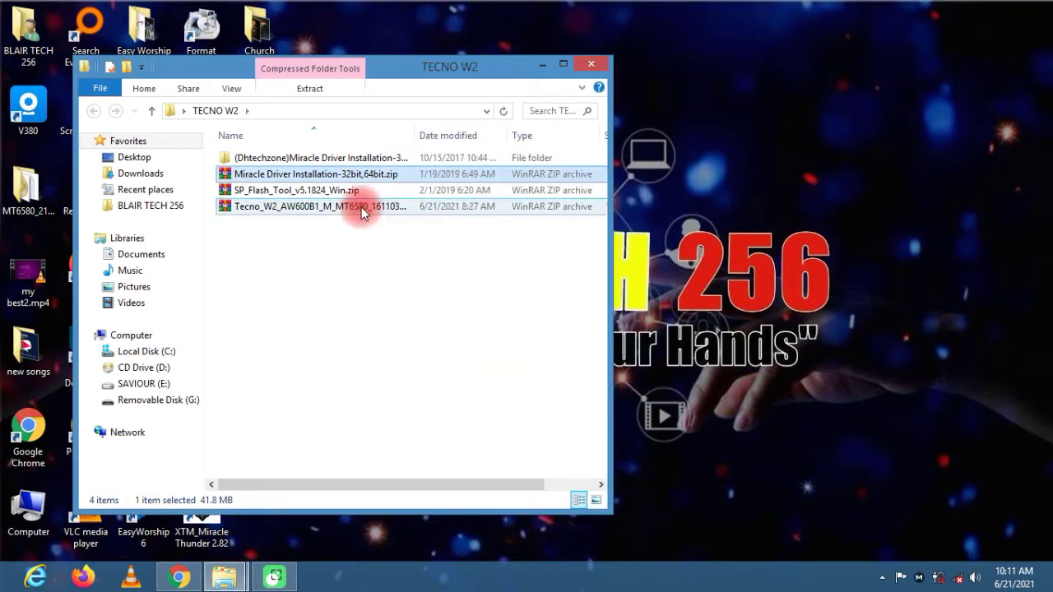
Launch the Miracle driver installer from the extracted Dhtechzone folder and accept its license agreement to reach the driver choices.
double_click(286, 158)
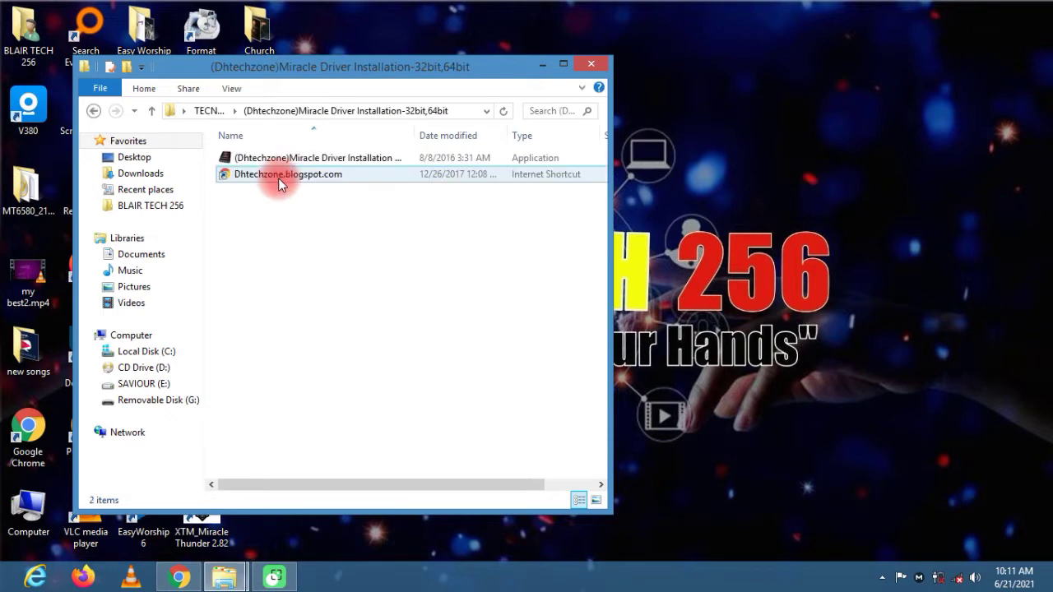
left_click(260, 166)
double_click(261, 166)
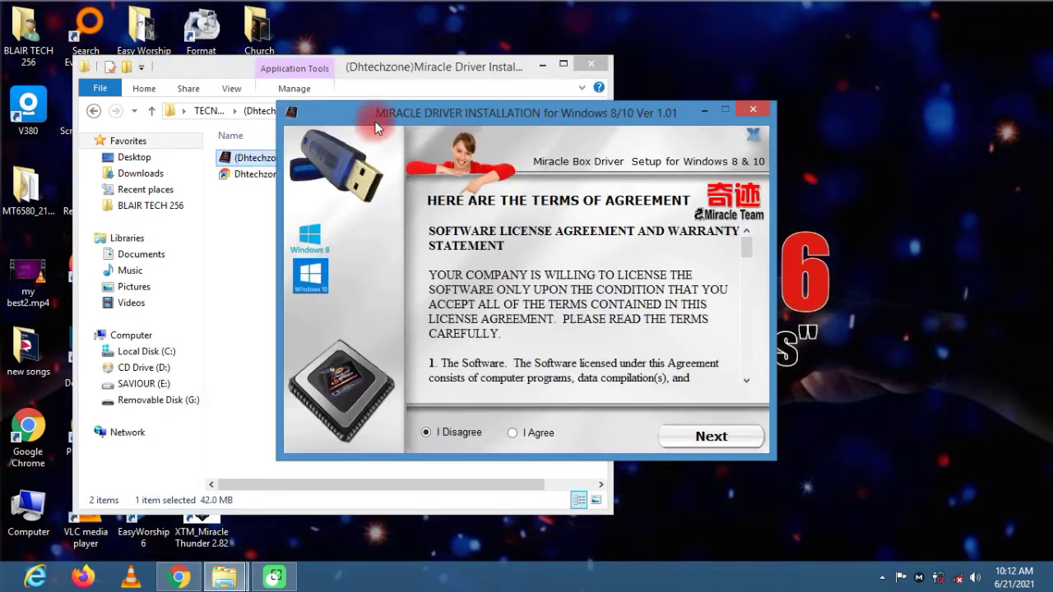
left_click_drag(482, 116, 425, 105)
left_click(455, 426)
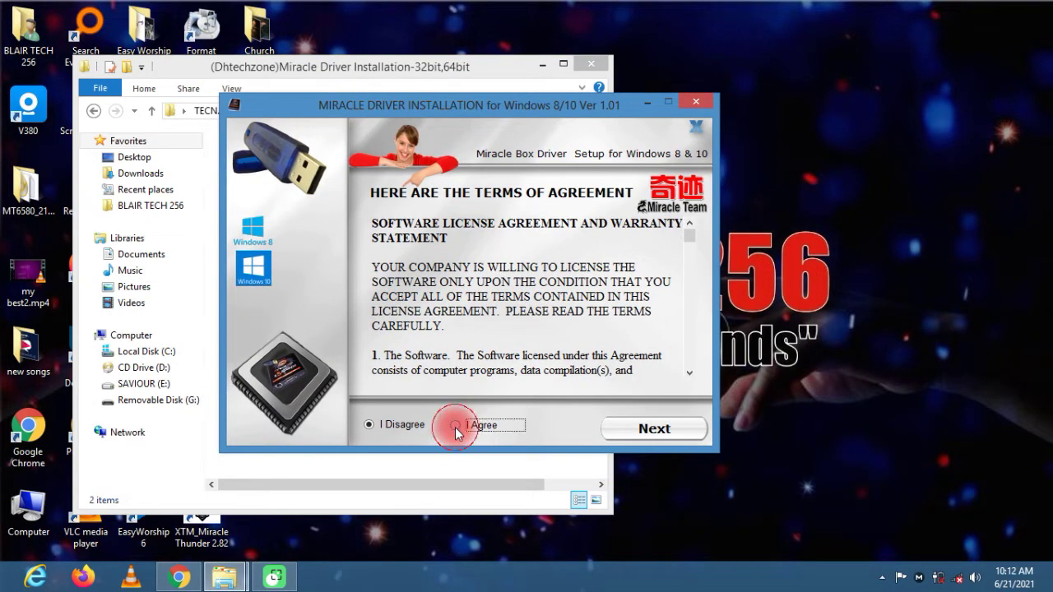
left_click(656, 430)
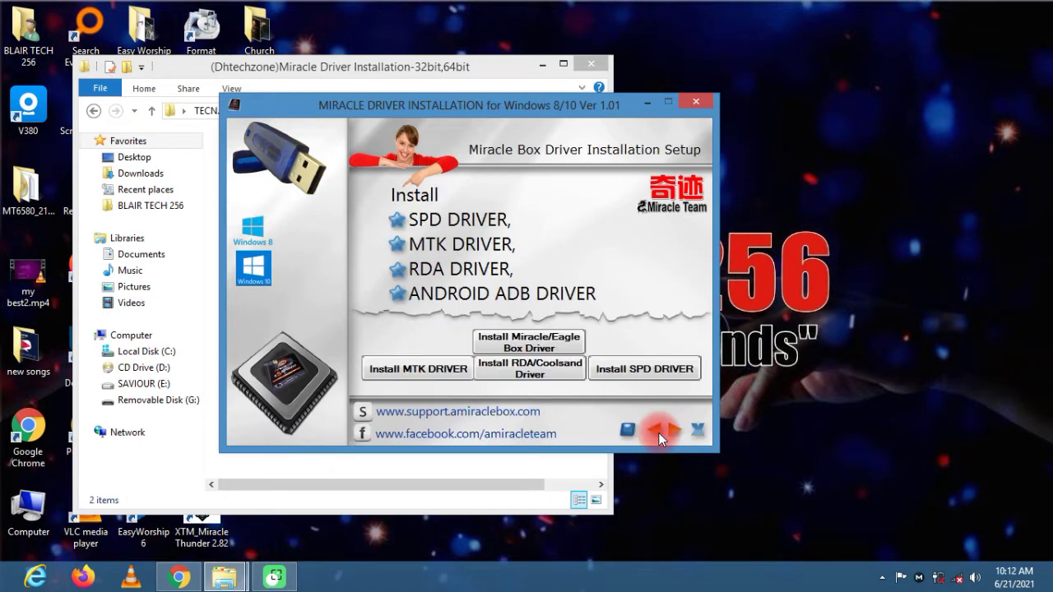
From the MTK driver options, install the 64-bit VCOM driver and complete the MTK USB Port driver wizard.
left_click(423, 372)
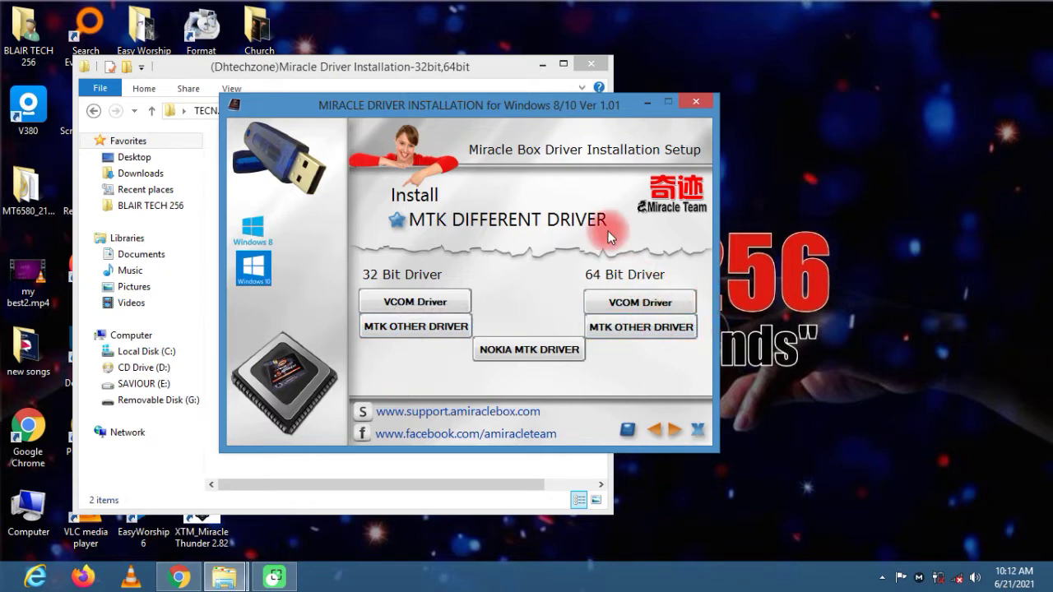
left_click(641, 303)
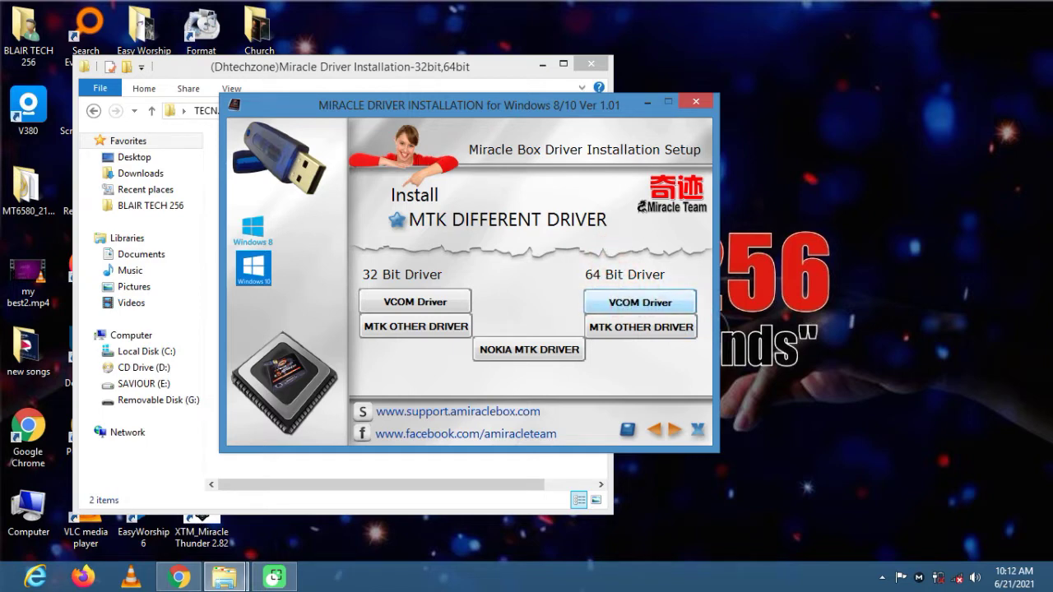
left_click(605, 320)
left_click(338, 341)
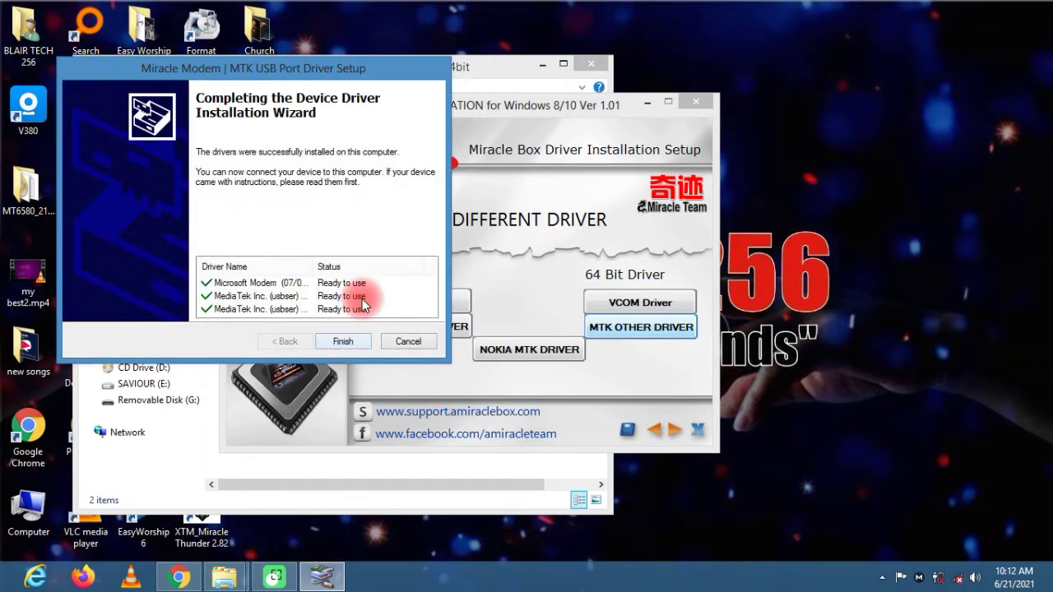
left_click(344, 341)
Install the 64-bit MTK OTHER DRIVER package through its setup wizard and close the Miracle driver installer.
left_click(613, 339)
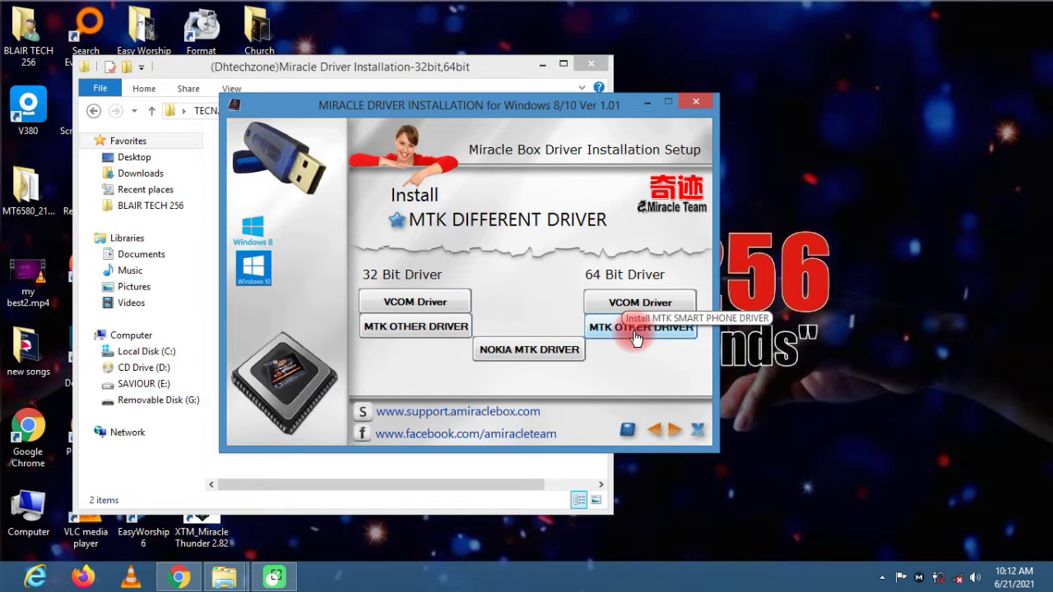
left_click(635, 338)
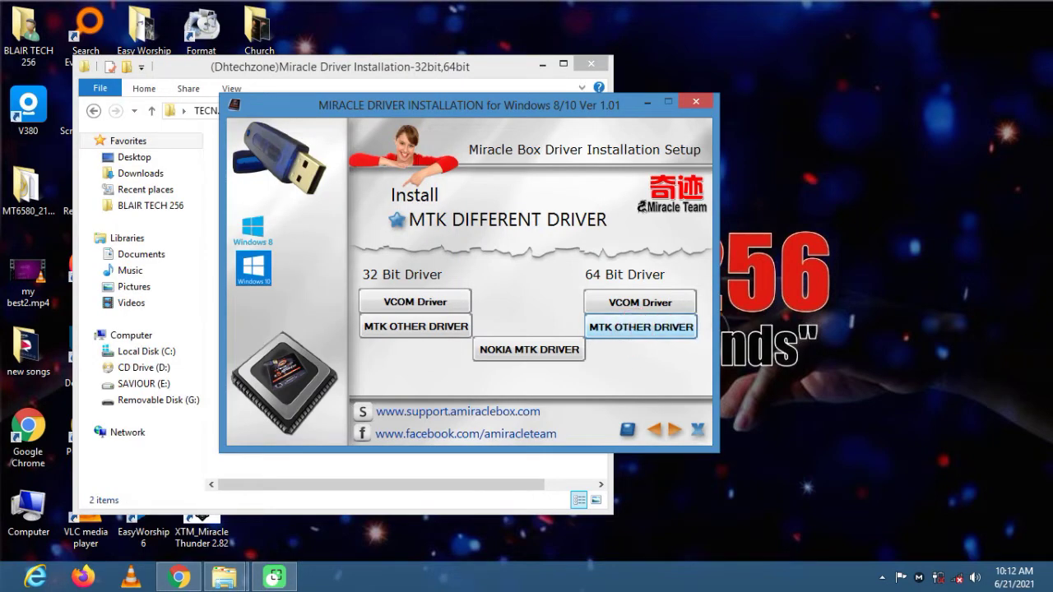
left_click(600, 327)
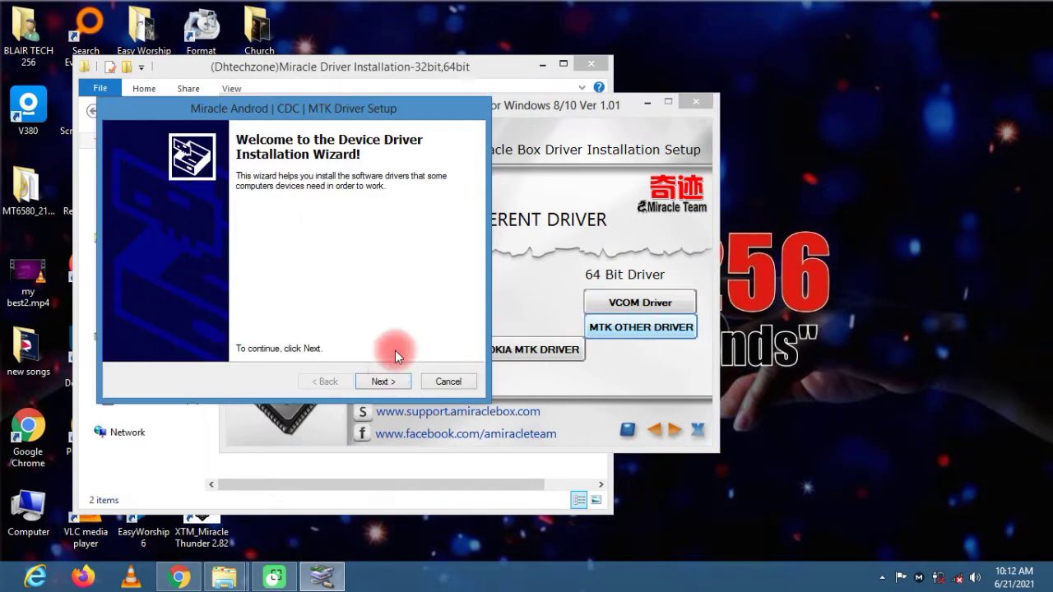
left_click(389, 381)
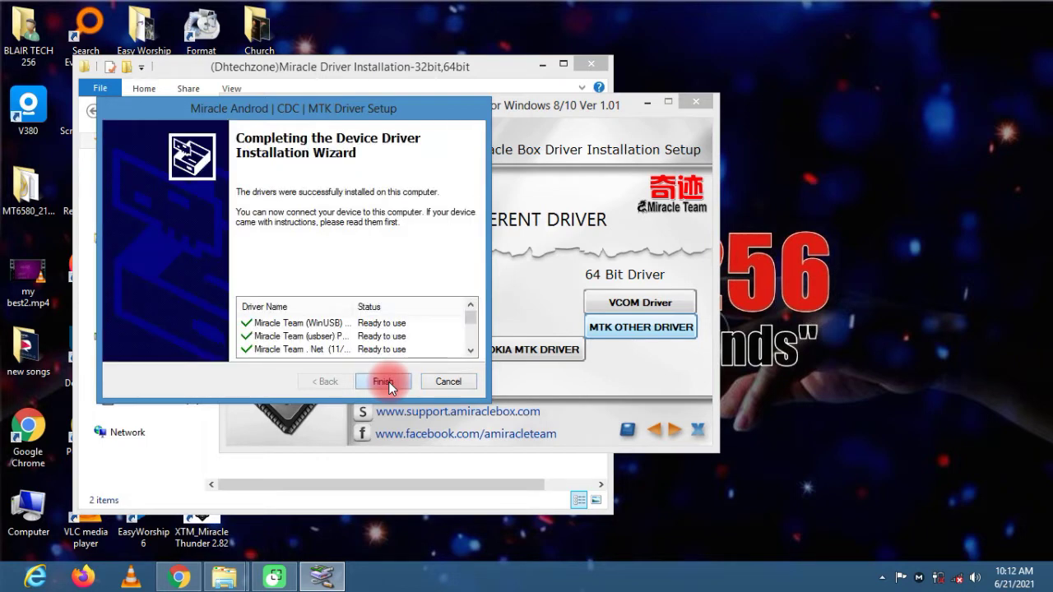
left_click(384, 383)
left_click(608, 194)
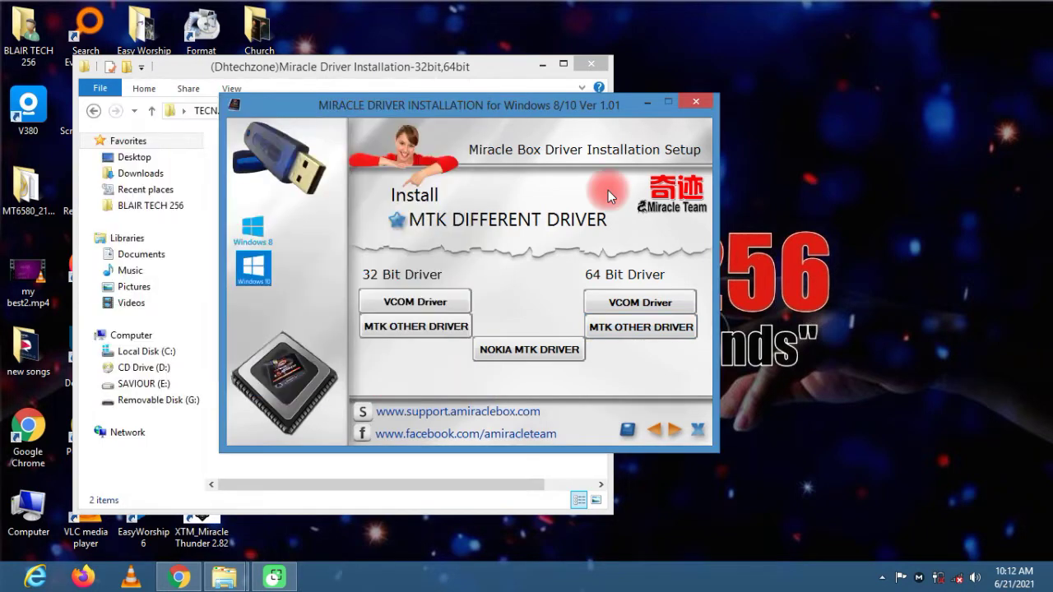
left_click(694, 104)
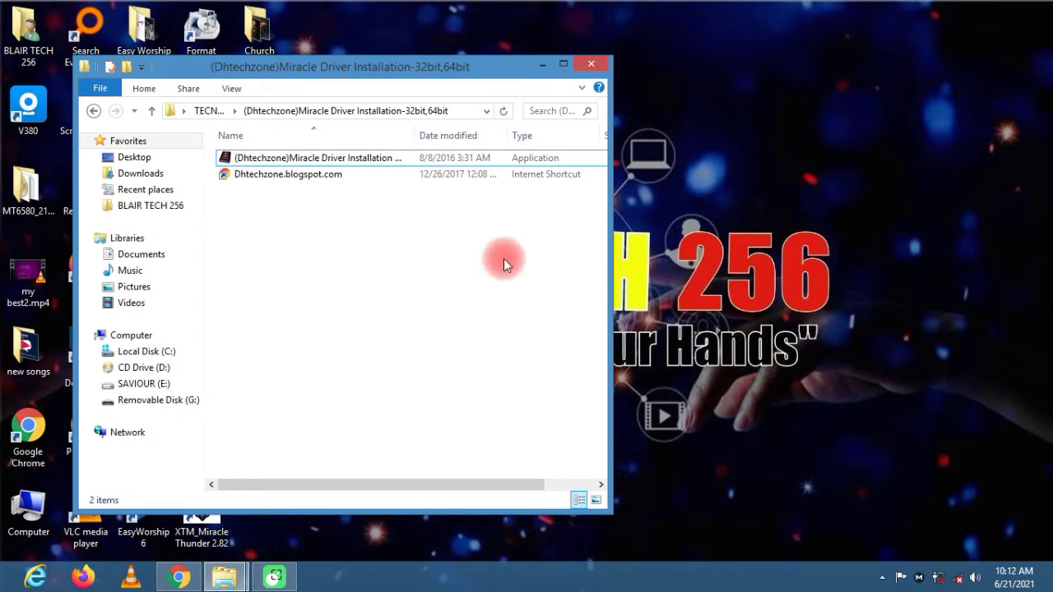
Return to the TECNO W2 folder and extract the Tecno_W2_AW600B1_M_MT6580_161103V15_6.0.zip firmware there, moving its progress window off the file list.
key("BackSpace")
left_click(256, 207)
right_click(264, 213)
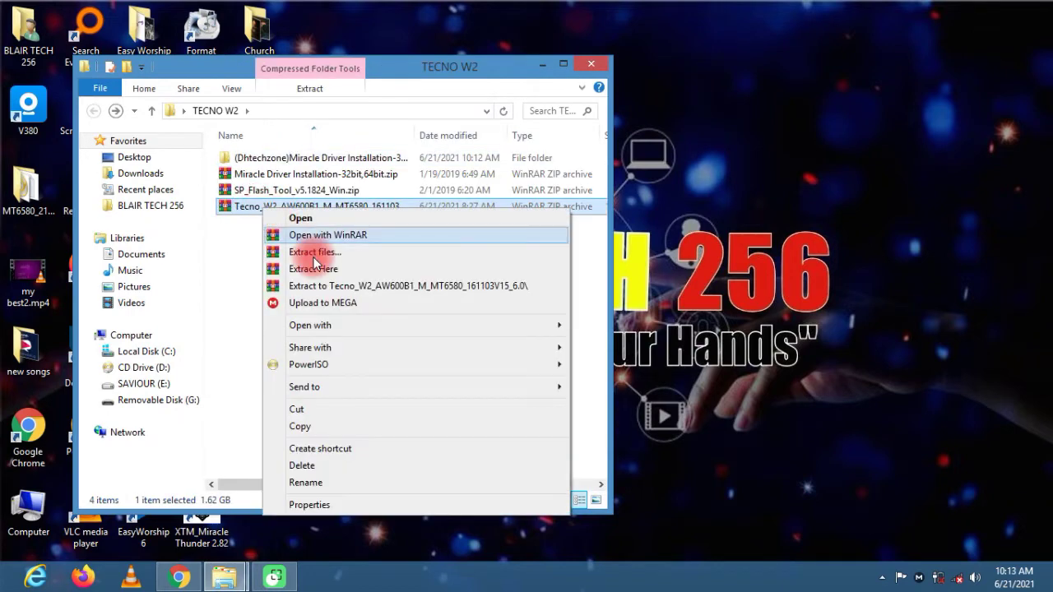
left_click(326, 274)
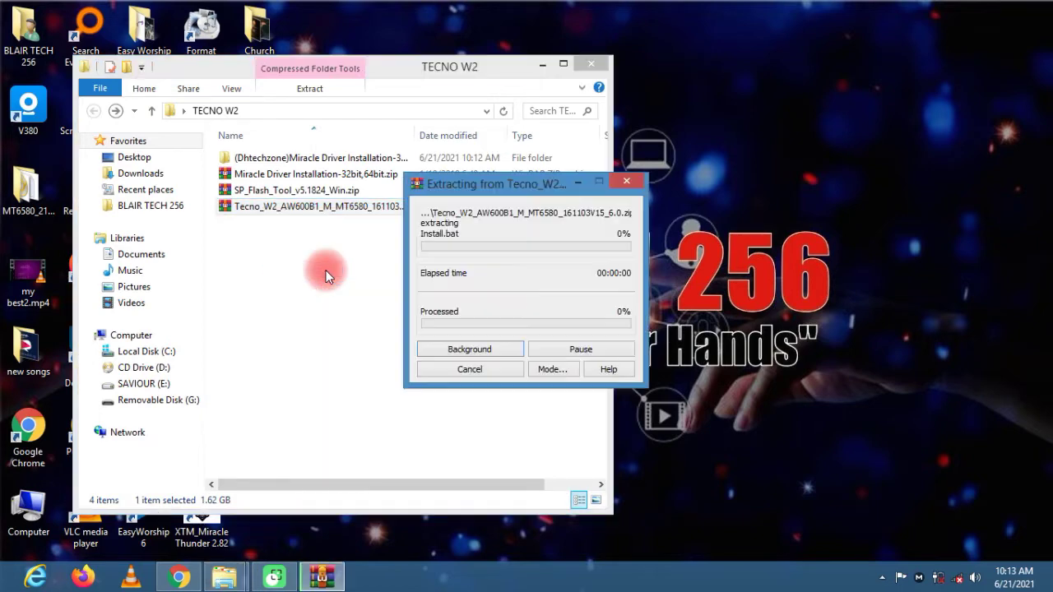
left_click_drag(488, 196, 251, 317)
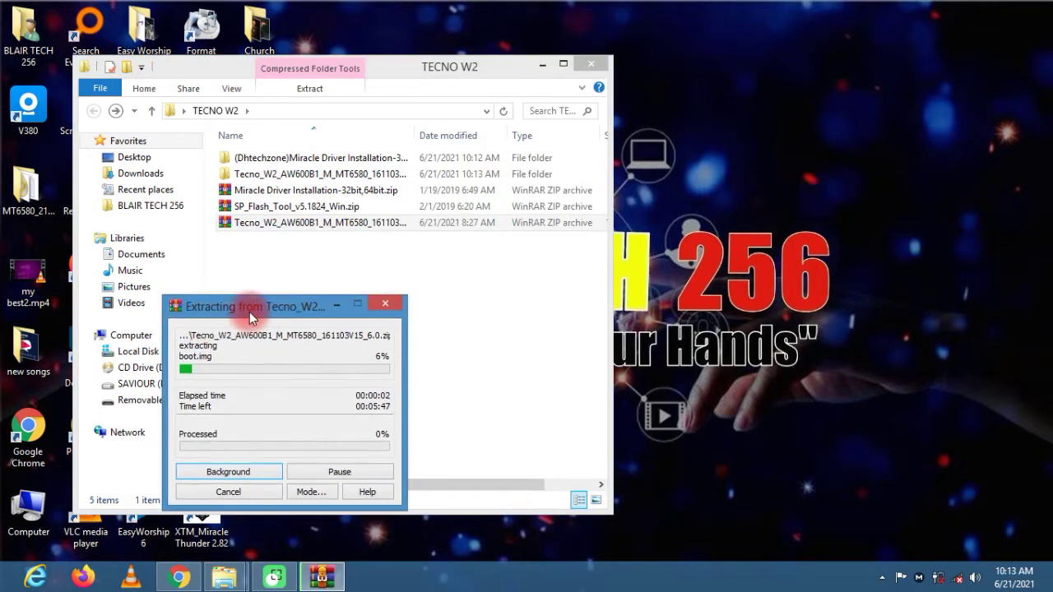
Extract SP_Flash_Tool_v5.1824_Win.zip into the TECNO W2 folder.
left_click(255, 207)
left_click(278, 210)
right_click(278, 209)
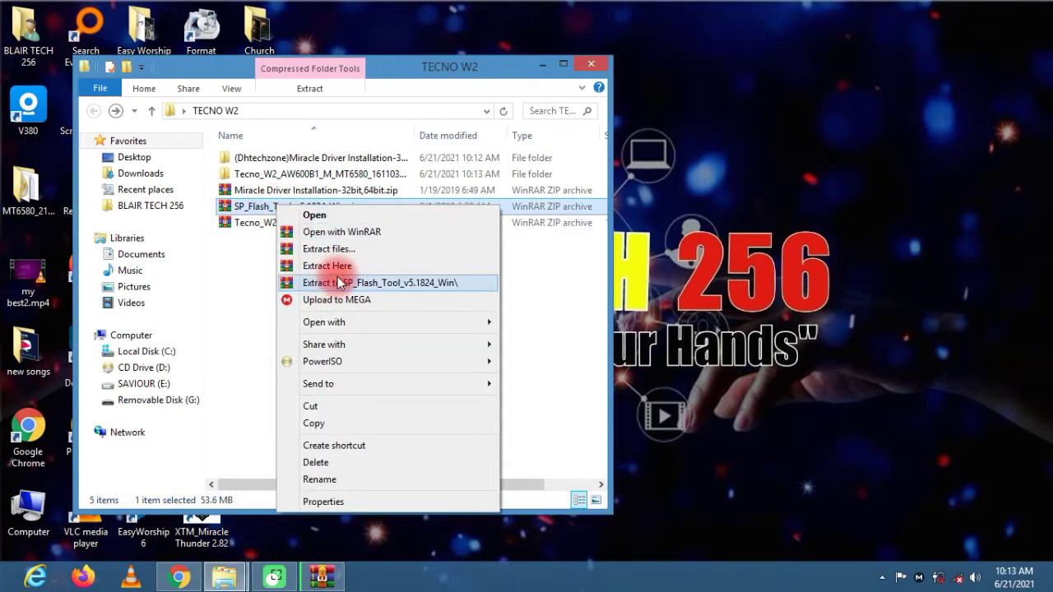
left_click(342, 270)
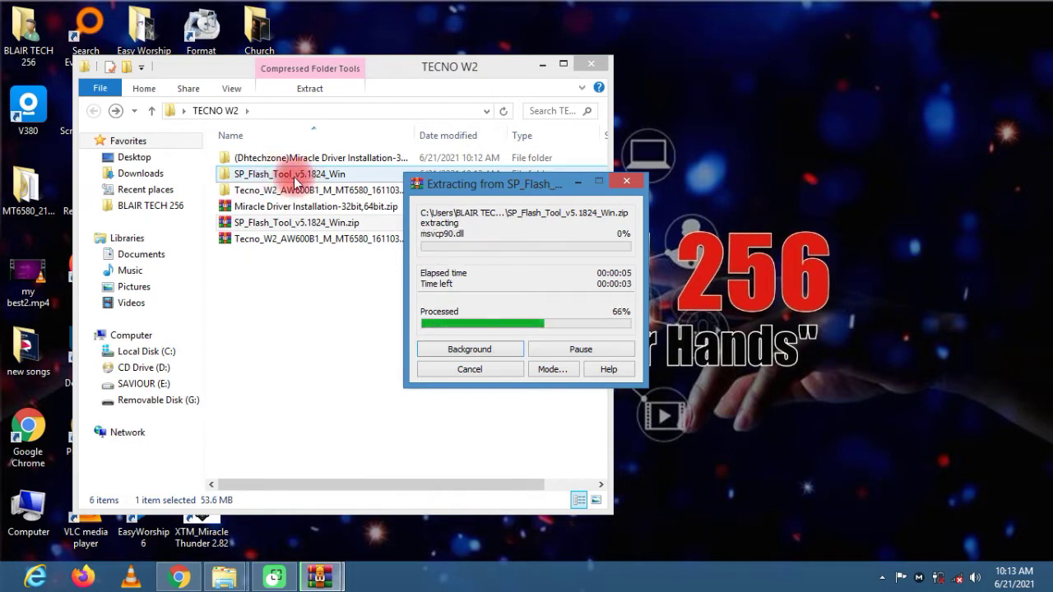
Separate the folder and extraction windows, open the extracted SP_Flash_Tool_v5.1824_Win folder, and run flash_tool.exe as administrator.
left_click_drag(181, 68, 545, 63)
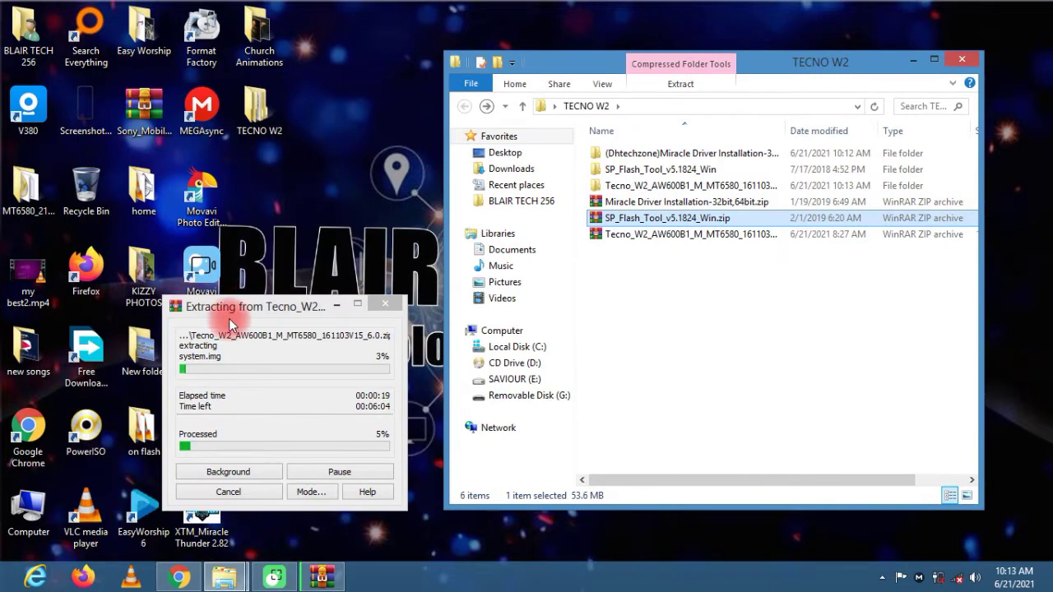
left_click_drag(223, 307, 111, 186)
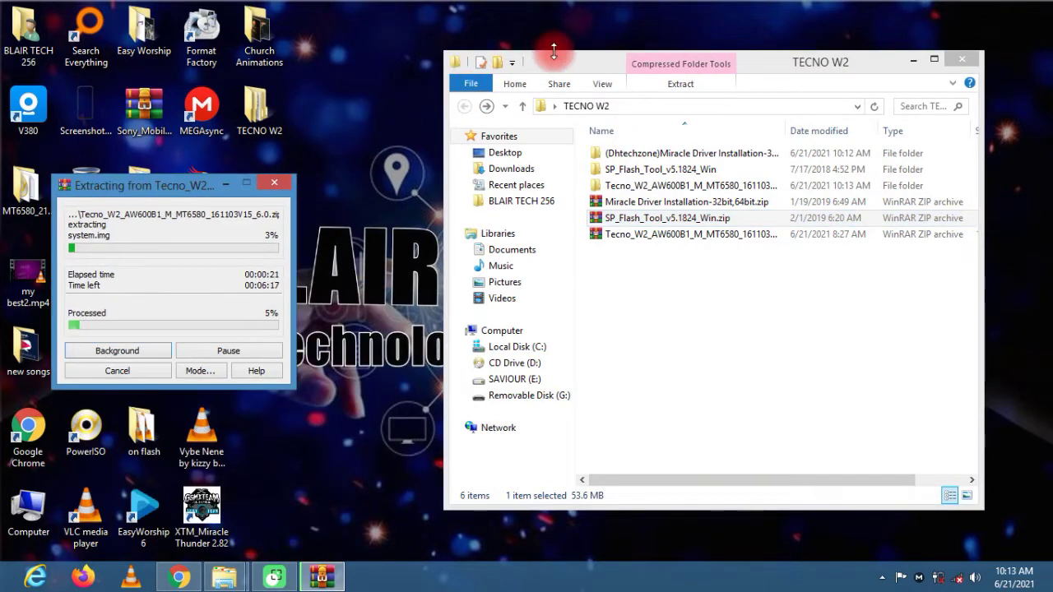
left_click_drag(567, 69, 488, 87)
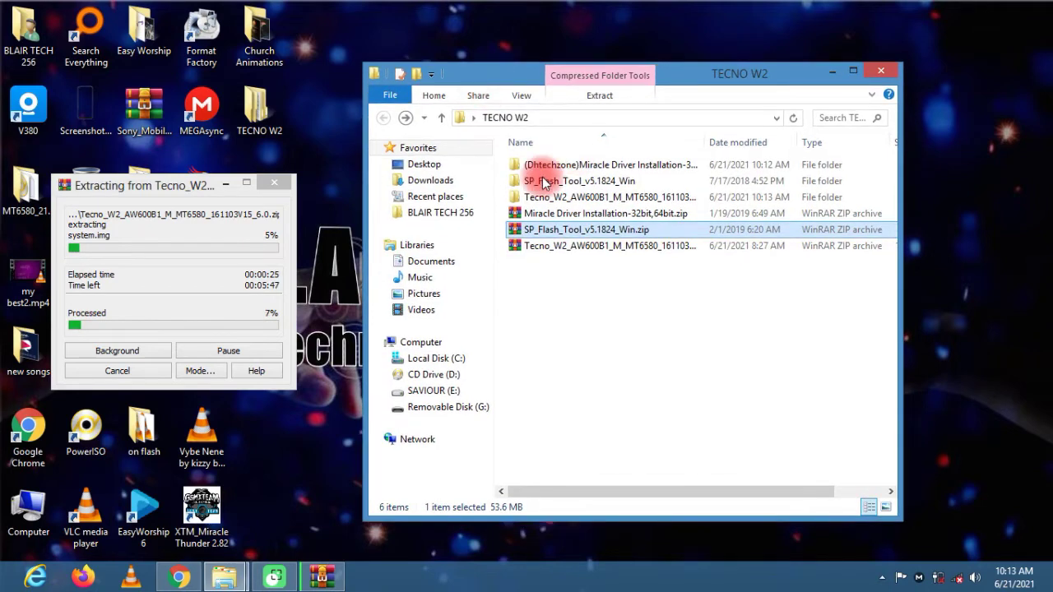
double_click(552, 181)
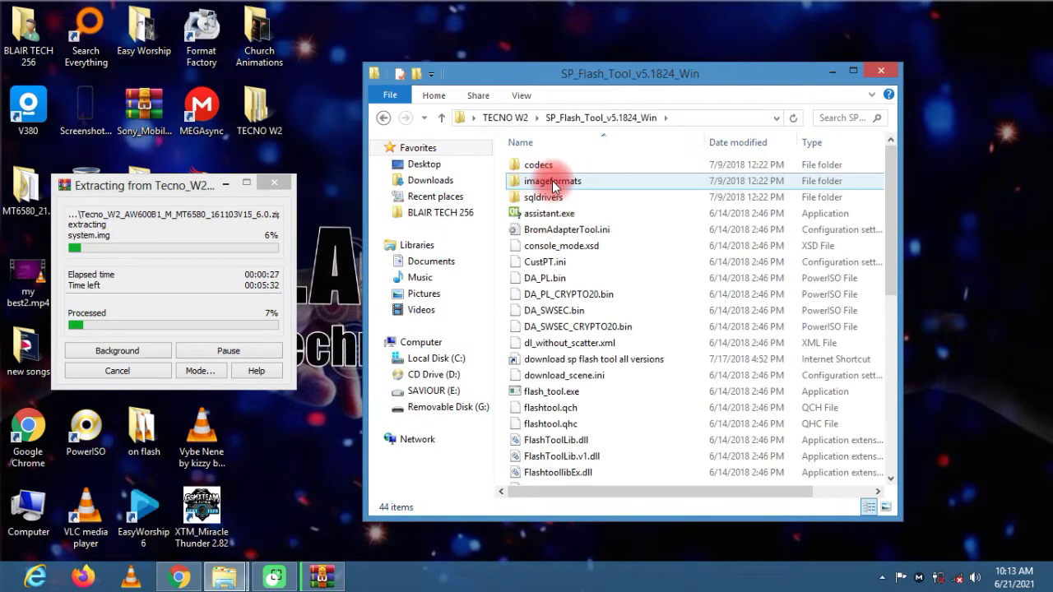
left_click_drag(890, 204, 899, 334)
scroll(899, 334, "down", 1)
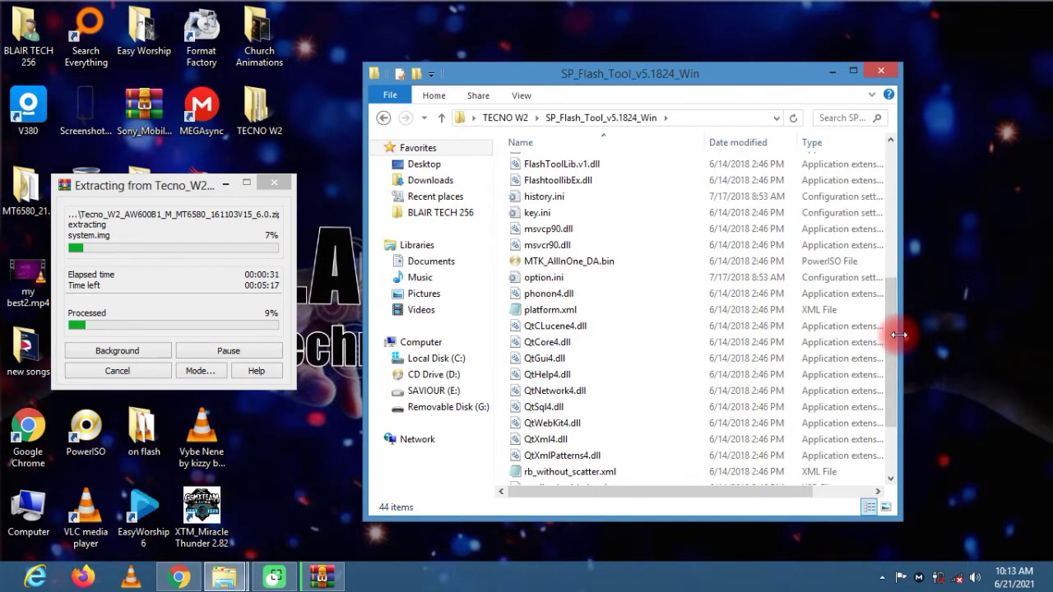
key("f")
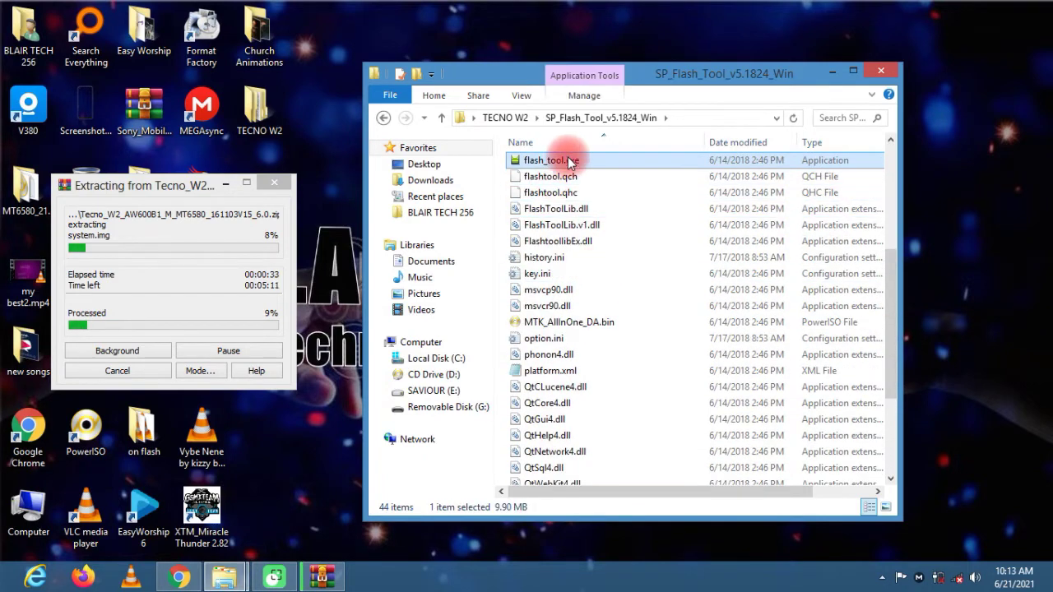
right_click(568, 158)
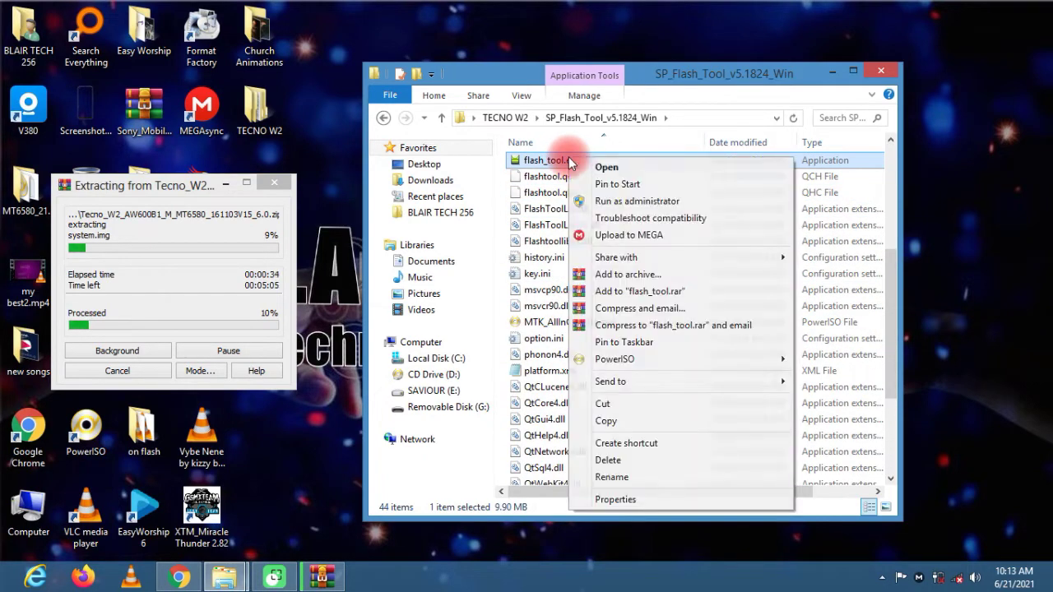
left_click(634, 203)
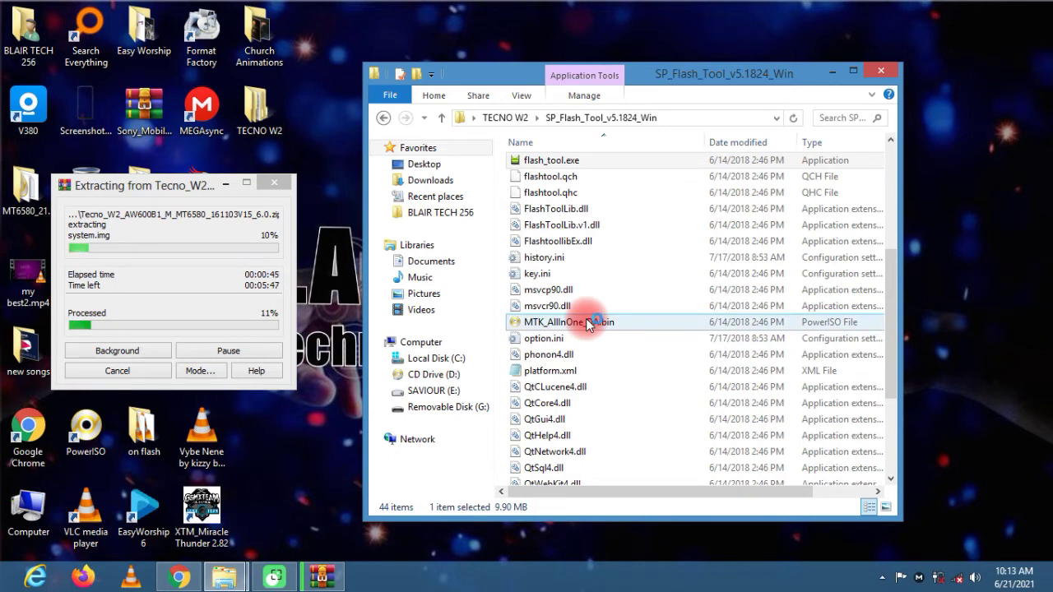
Return the file window to the TECNO W2 folder and reposition the Smart Phone Flash Tool window so it is fully in view.
left_click(384, 119)
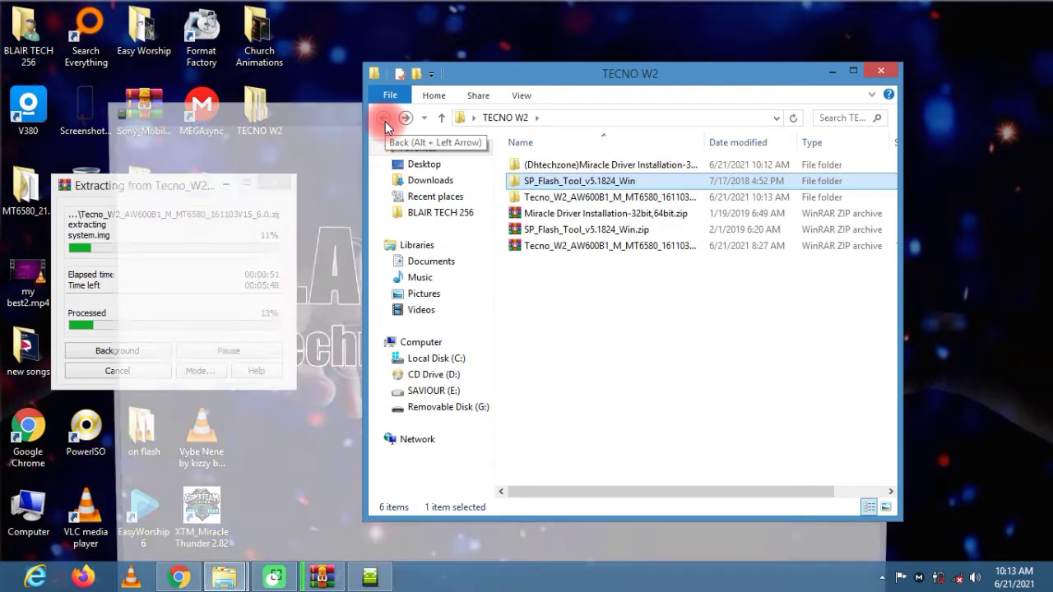
left_click(282, 130)
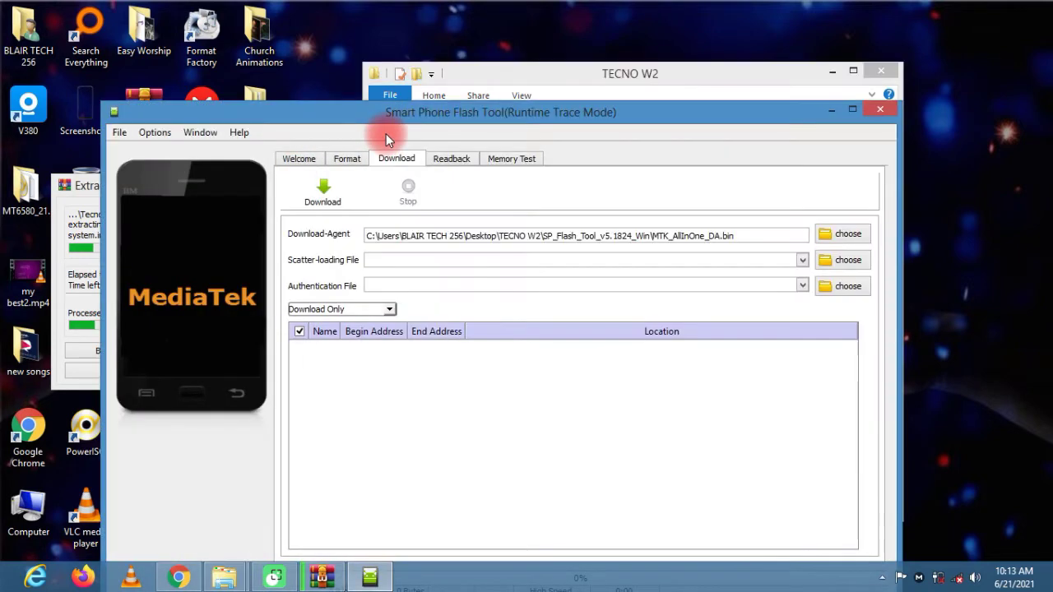
left_click_drag(345, 112, 403, 38)
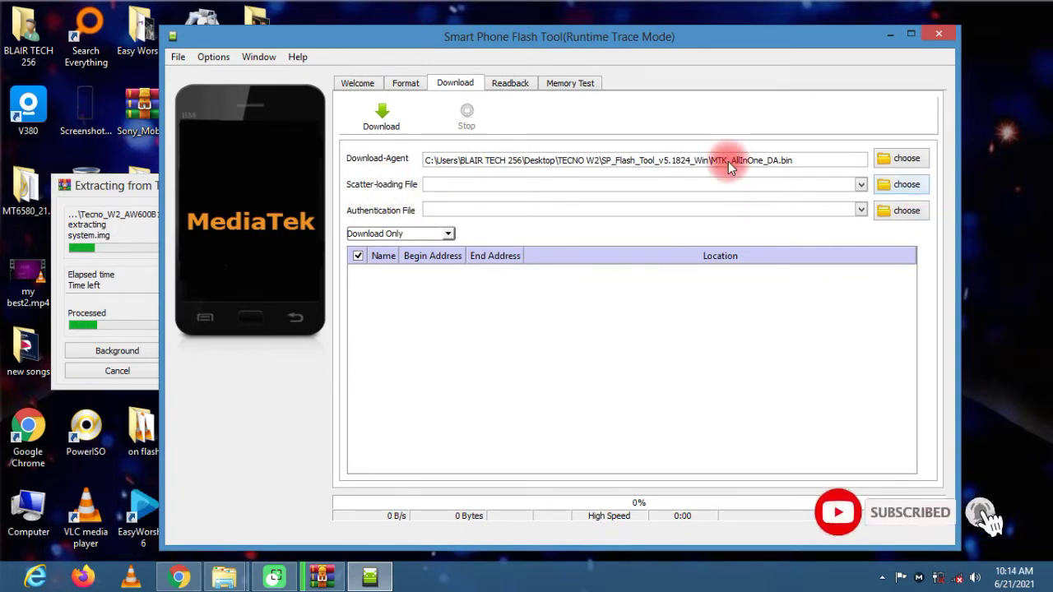
Bring the firmware extraction progress window in front of the flash tool and move it lower to check its progress.
left_click(118, 187)
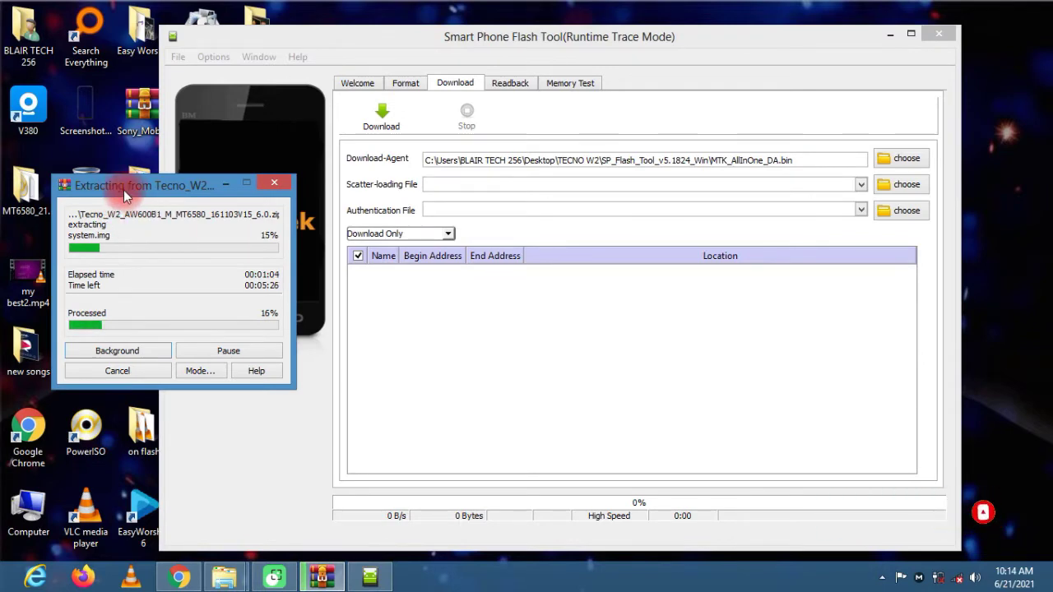
left_click_drag(124, 190, 165, 213)
left_click_drag(167, 260, 166, 259)
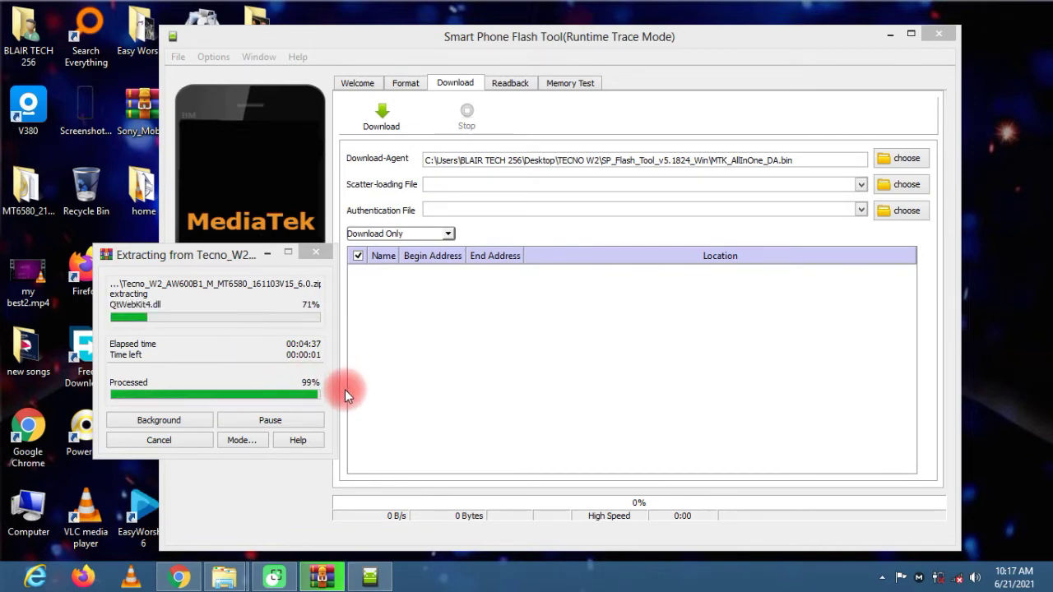
Look for MT6580_Android_scatter.txt in the Firmware folder of the extracted Tecno_W2_AW600B1_M_MT6580_161103V15_6.0 firmware, then return to the flash tool.
left_click(228, 583)
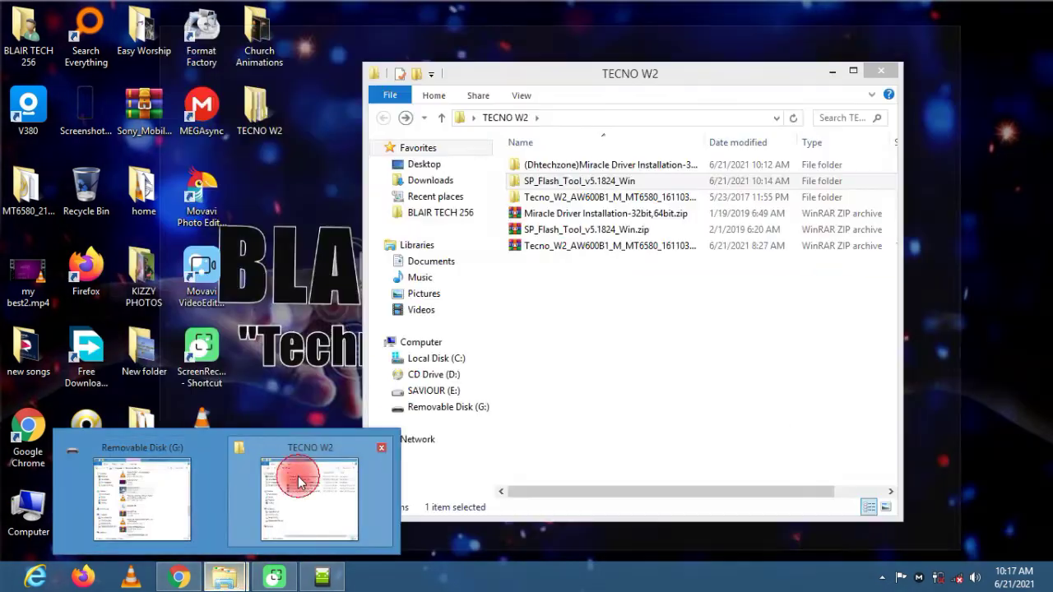
left_click(298, 483)
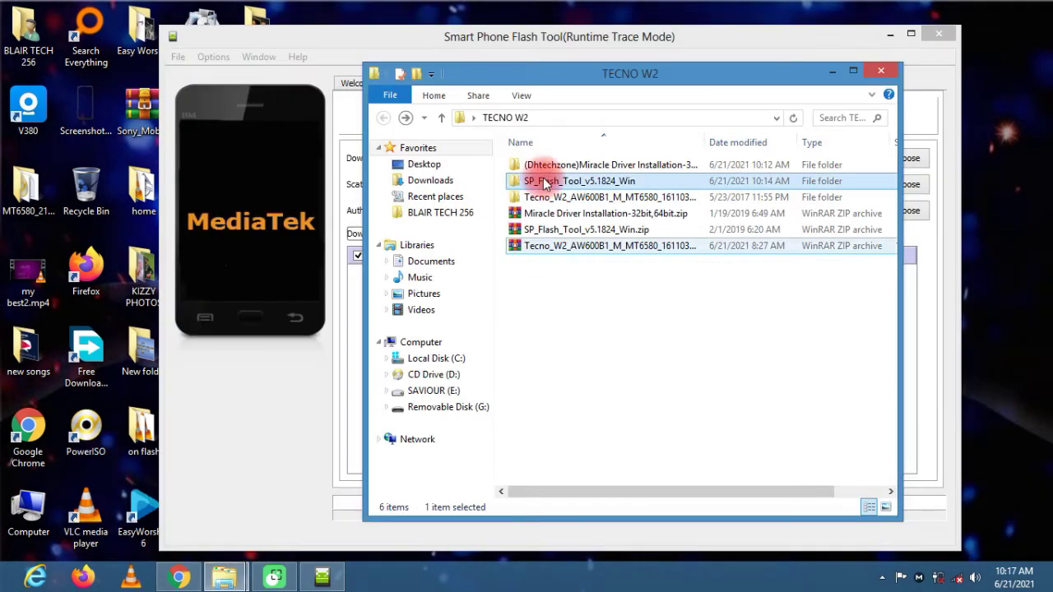
double_click(557, 198)
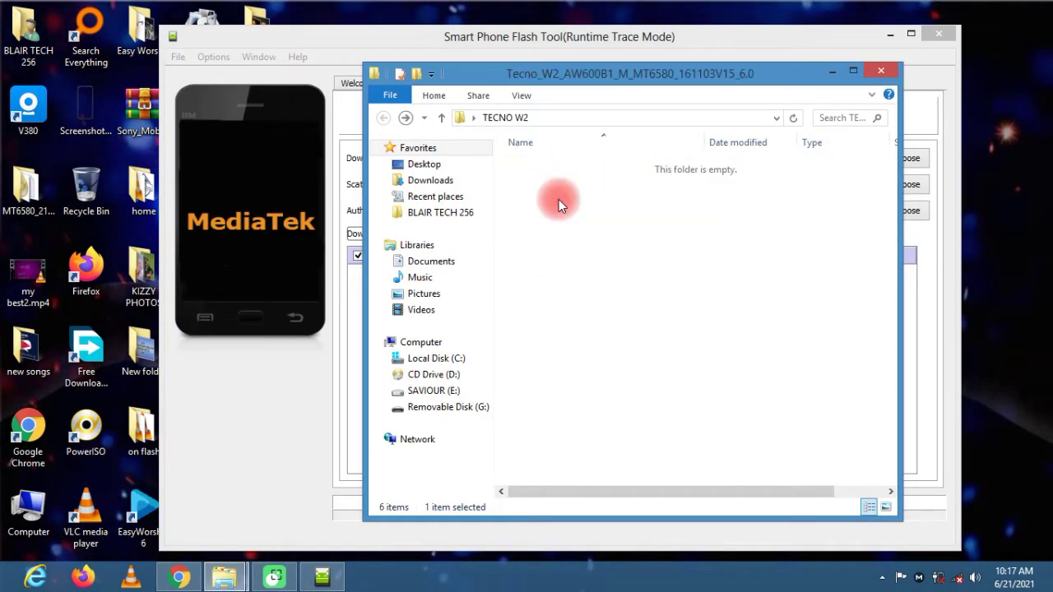
double_click(551, 181)
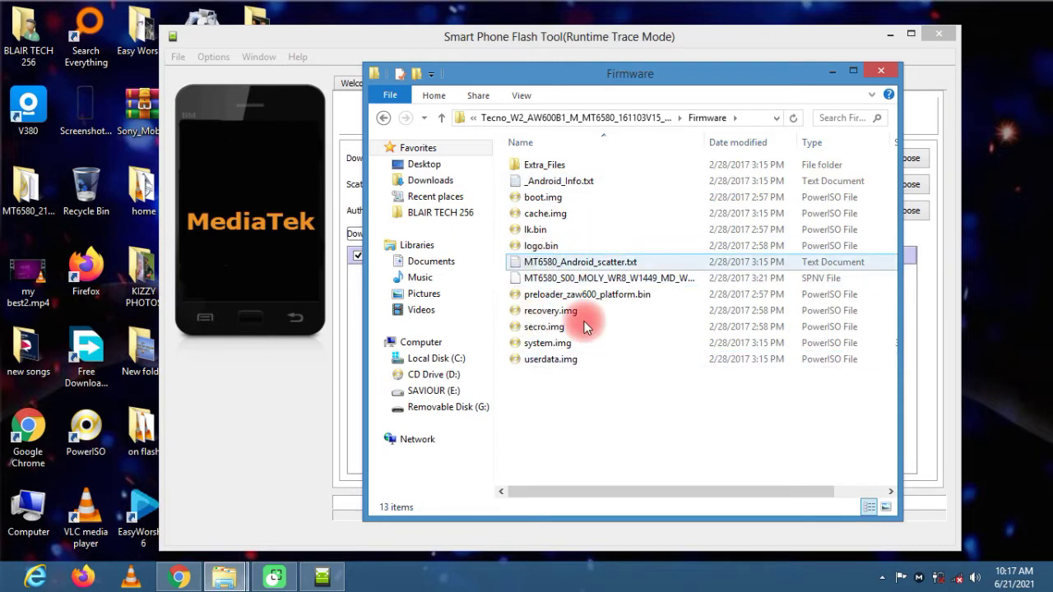
left_click(539, 262)
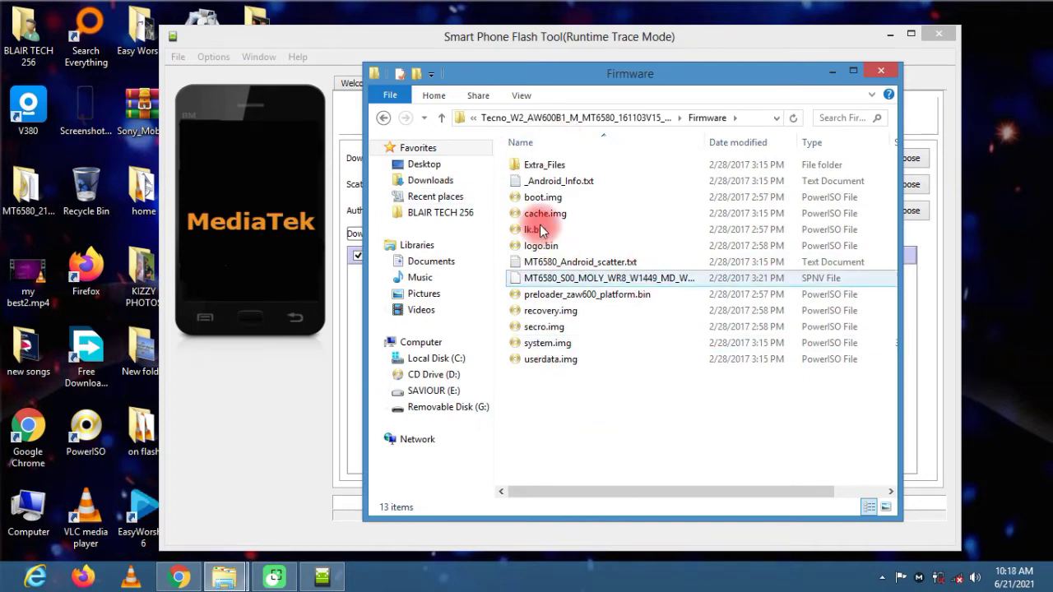
left_click(269, 400)
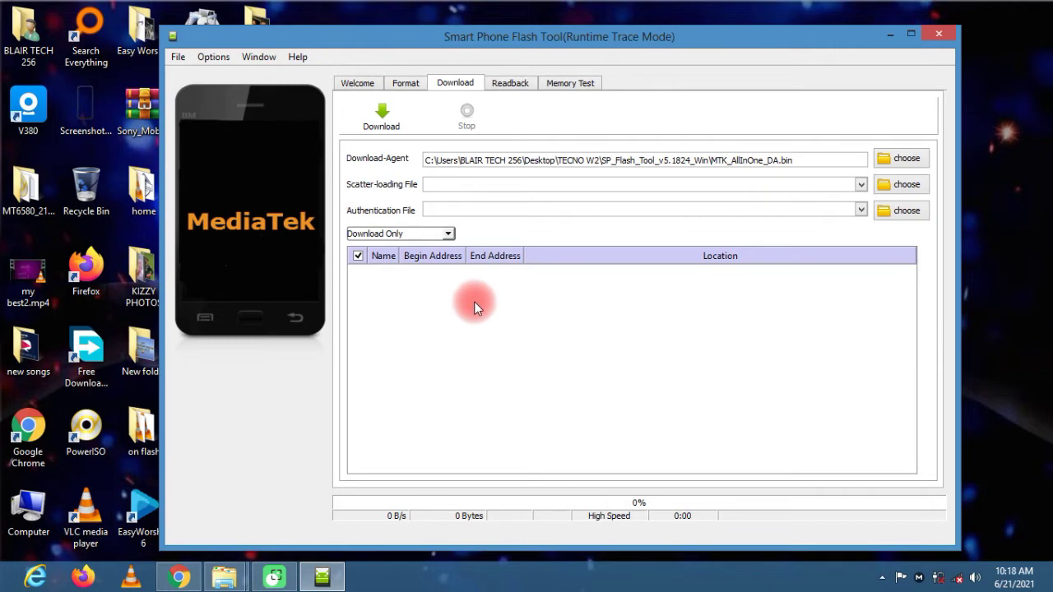
Load MT6580_Android_scatter.txt as the scatter-loading file from the extracted firmware's Firmware folder inside TECNO W2 on the desktop.
left_click(902, 187)
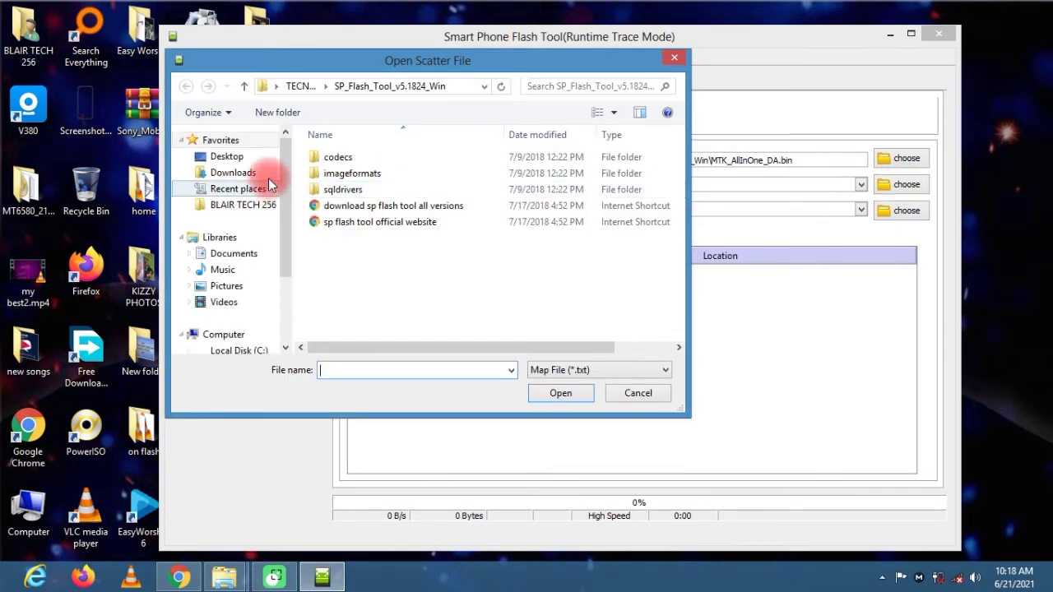
left_click_drag(283, 189, 285, 146)
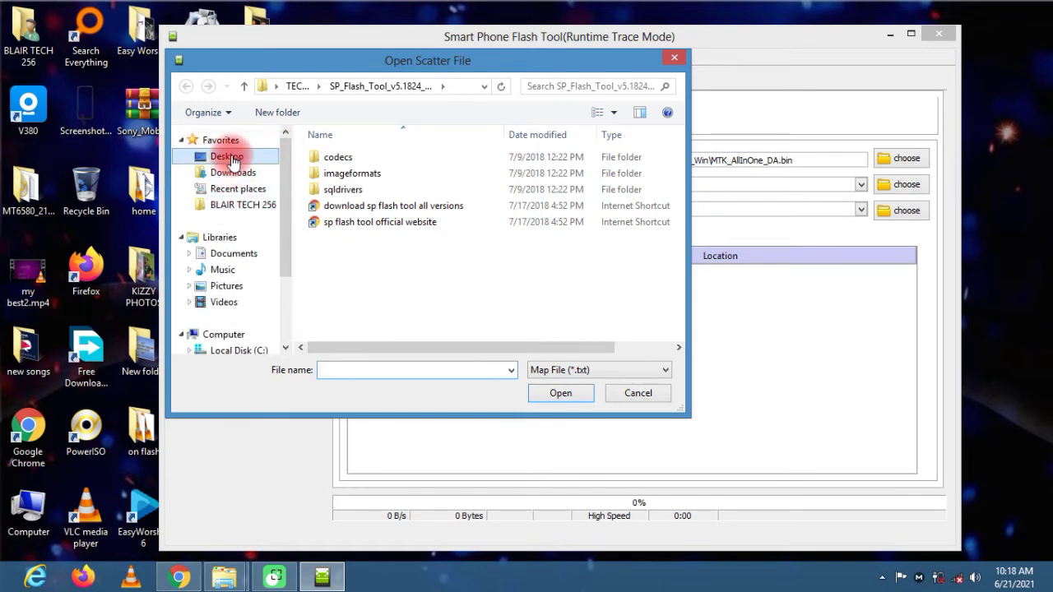
left_click(227, 158)
scroll(663, 150, "down", 5)
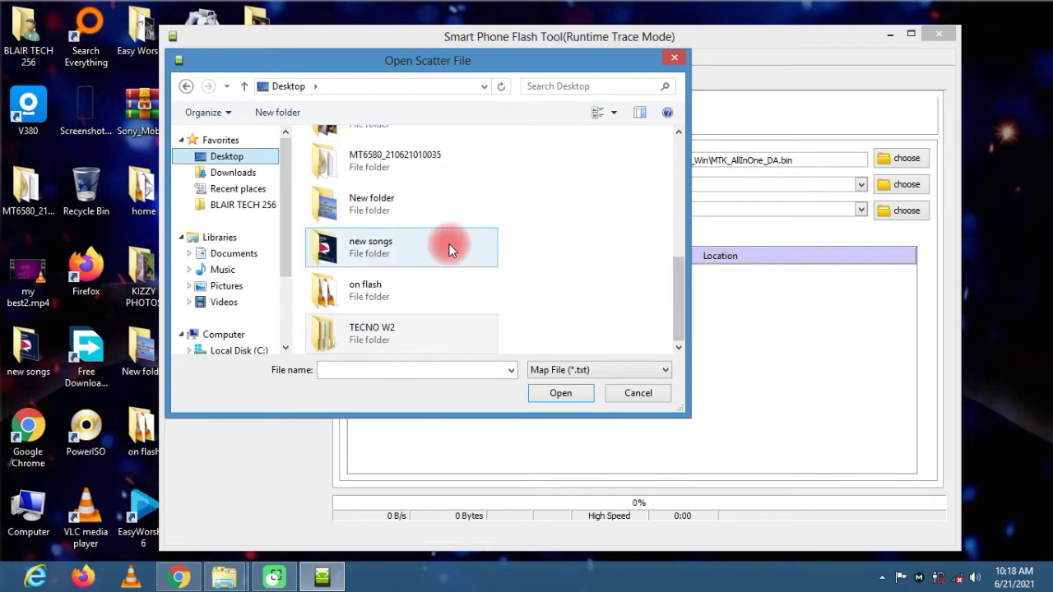
double_click(352, 329)
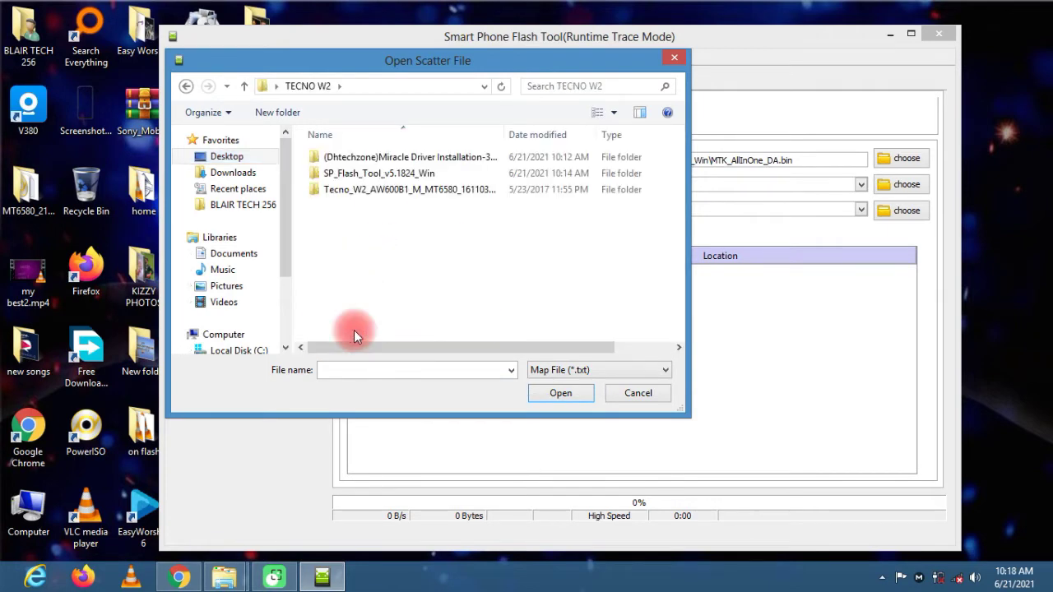
left_click(358, 194)
double_click(358, 194)
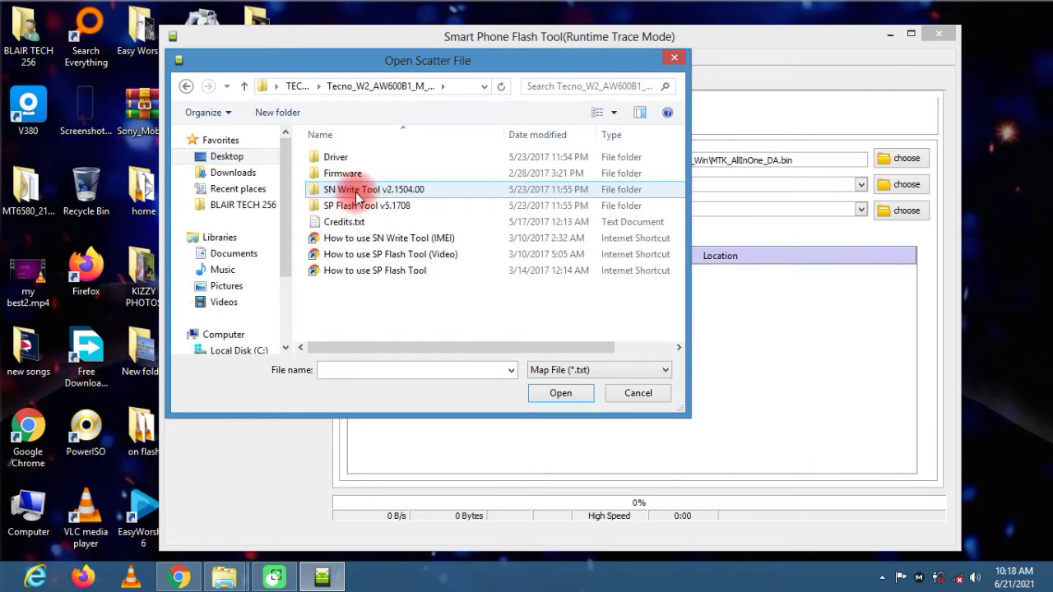
double_click(349, 178)
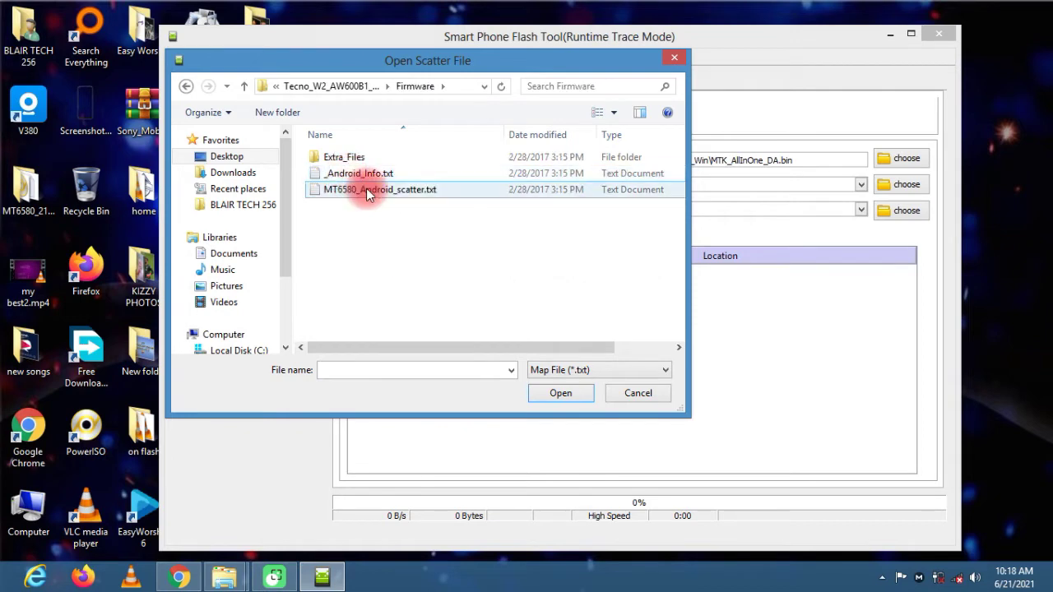
left_click(373, 192)
double_click(372, 191)
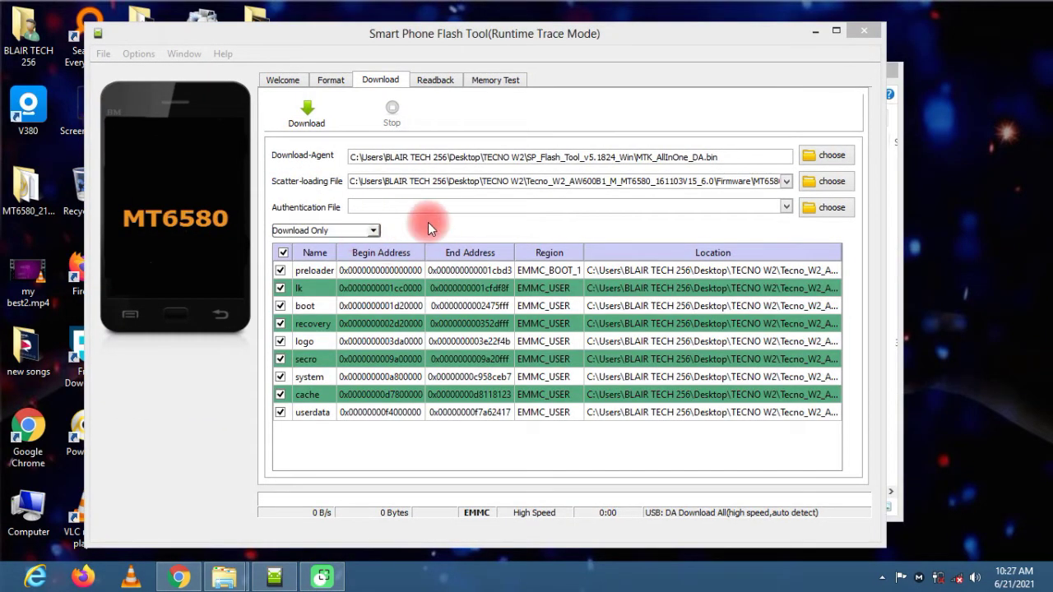
Set the flashing mode to Format All + Download.
left_click(373, 231)
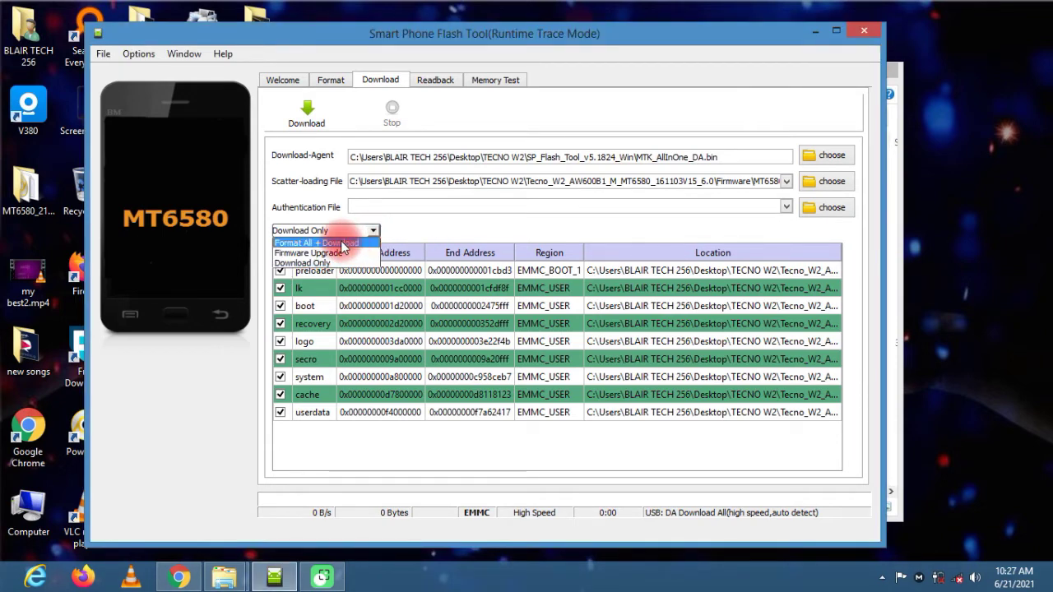
left_click(343, 244)
Exclude the userdata partition from flashing and start the firmware download.
left_click(288, 415)
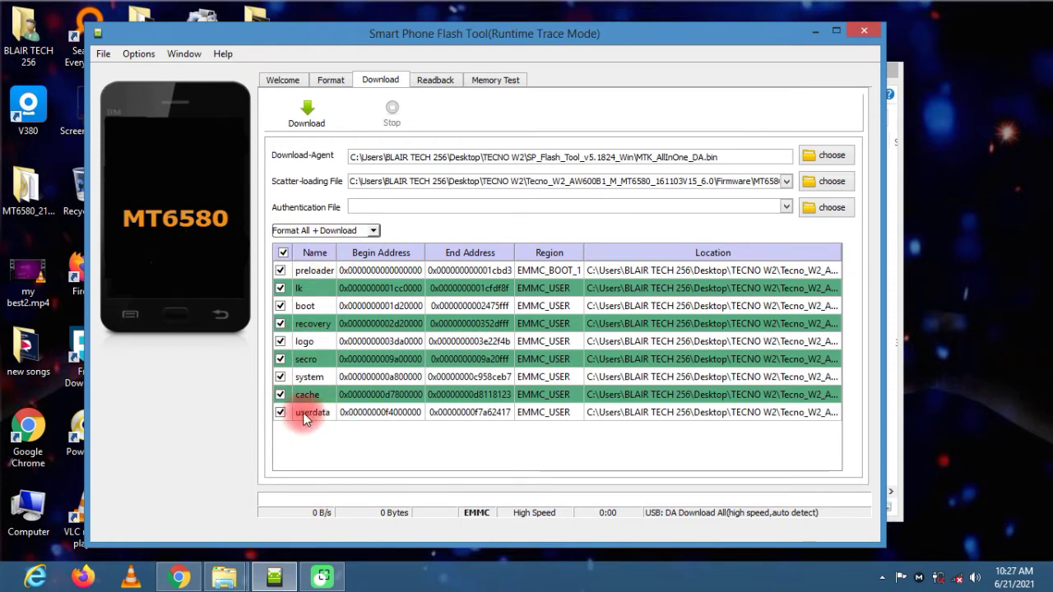
left_click(280, 411)
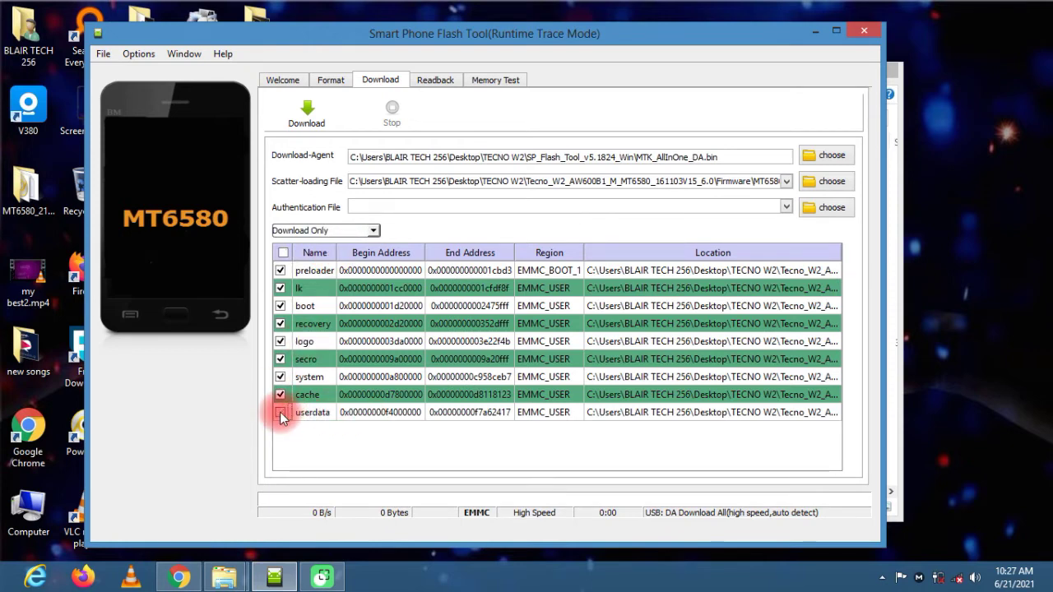
left_click(330, 122)
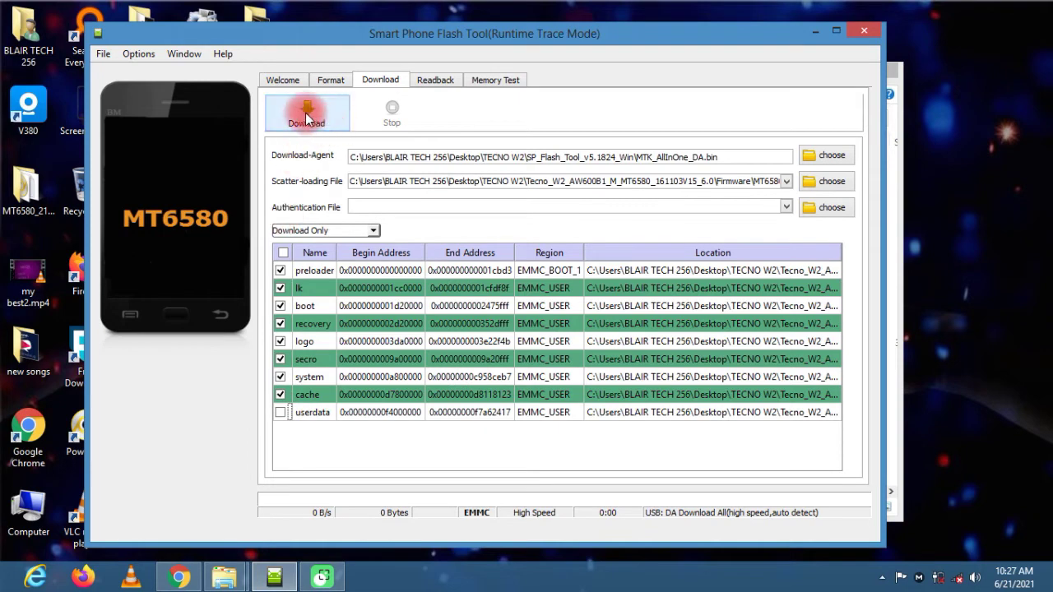